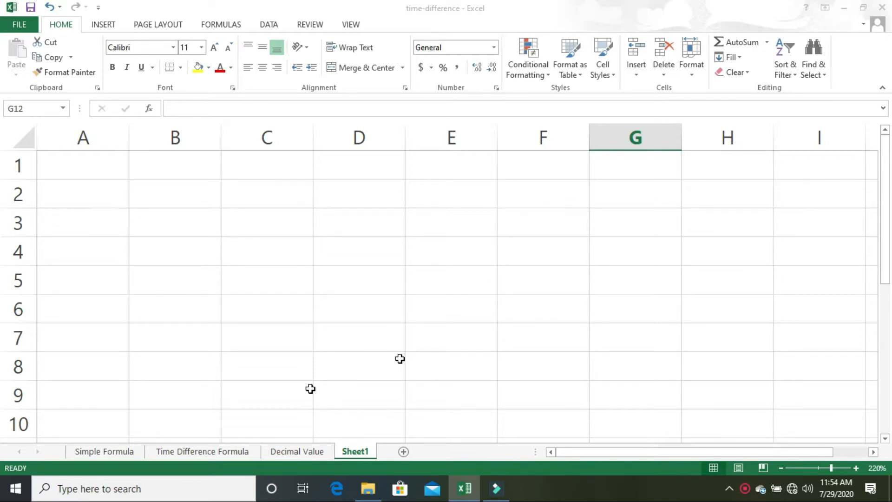
Enter the text DAY in cell B2 and reselect that cell to check its number format.
left_click(163, 202)
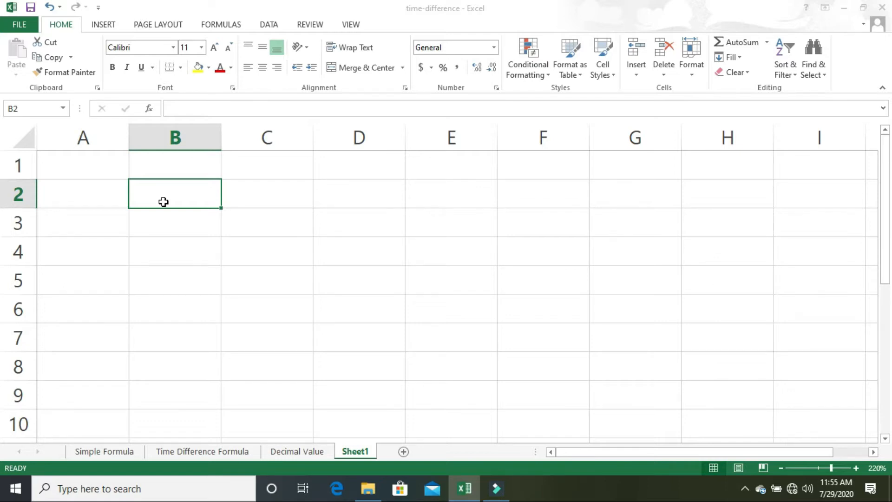
type("DAY")
key("Return")
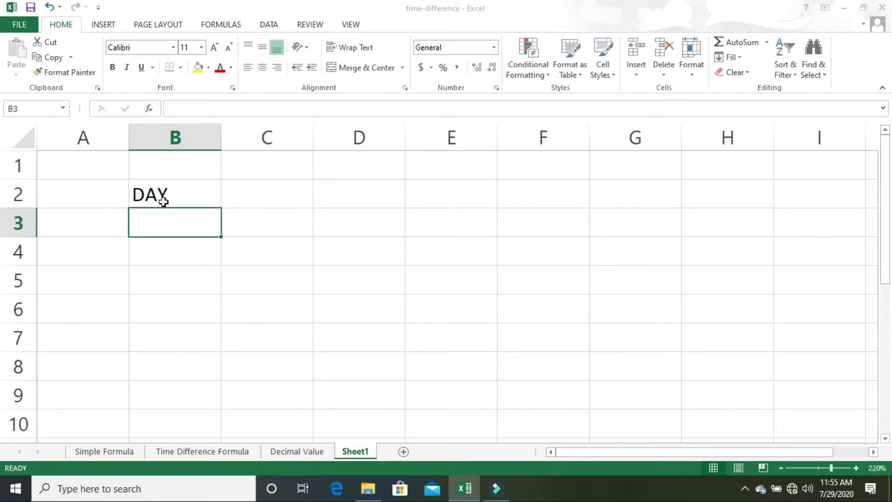
left_click(163, 202)
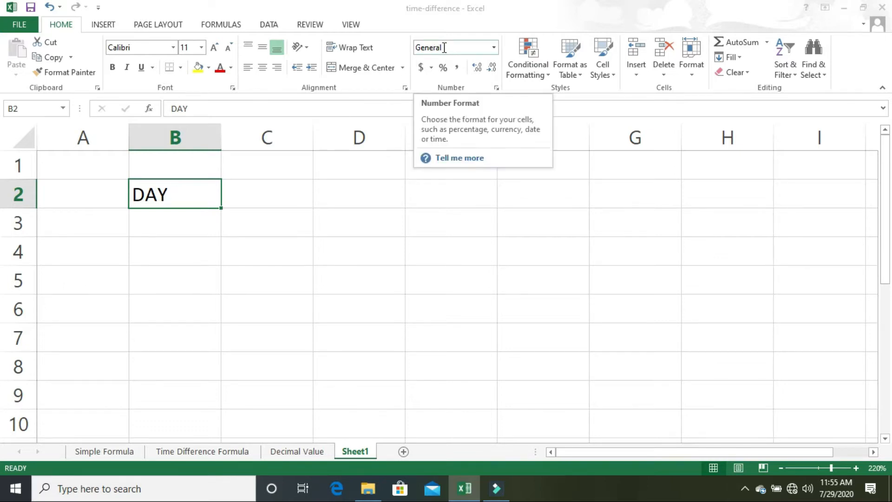
Enter the number 123 in cell C3 and reselect that cell to check its number format.
left_click(281, 229)
type("123")
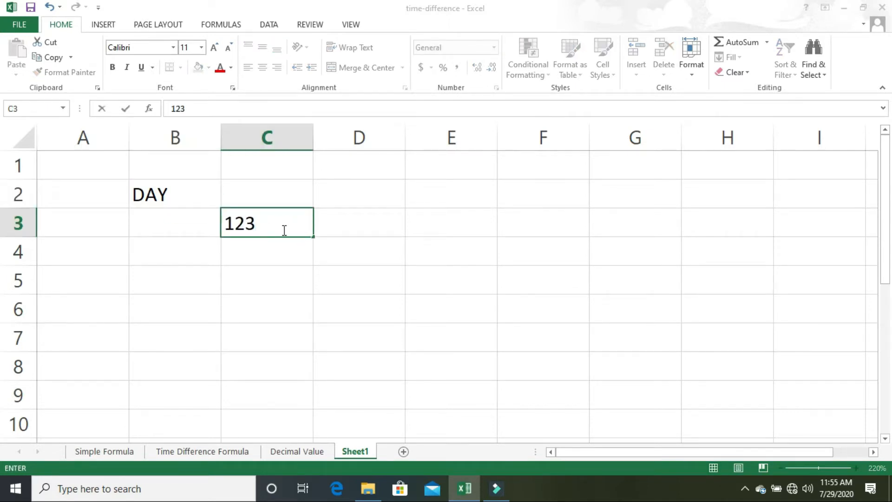
key("Return")
left_click(283, 230)
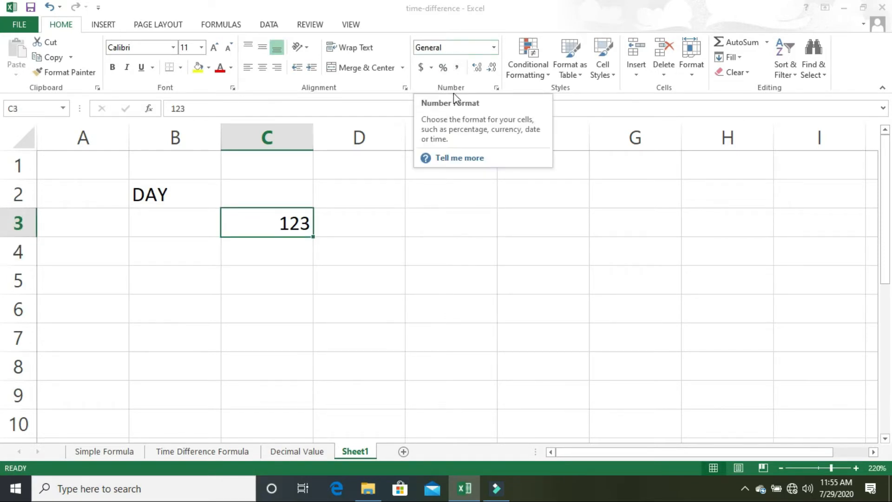
Enter the time 10:30 in cell B6.
double_click(184, 309)
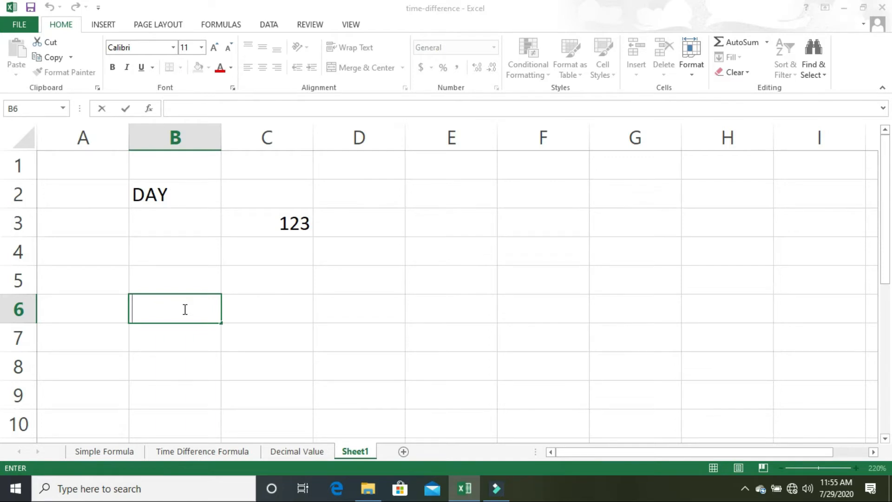
type("10:")
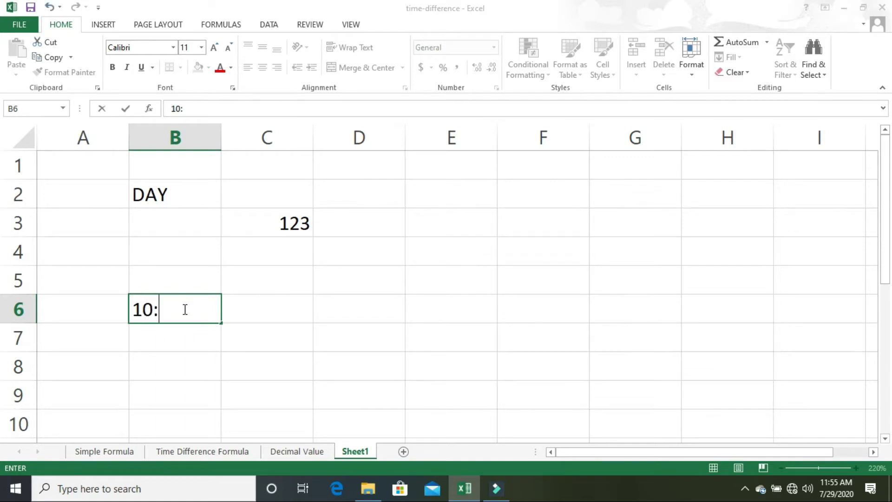
type("30")
key("Return")
Apply the custom number format h:mm:ss AM/PM to the time in cell B6.
left_click(183, 309)
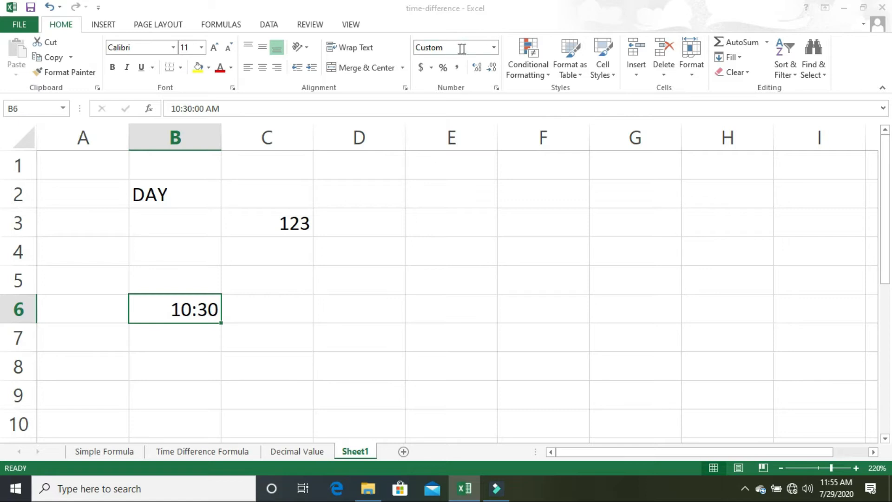
left_click(497, 89)
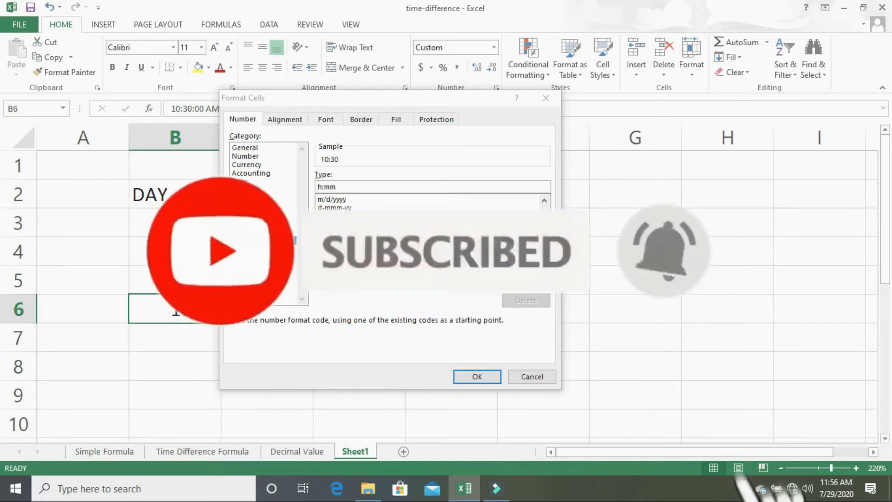
left_click(342, 240)
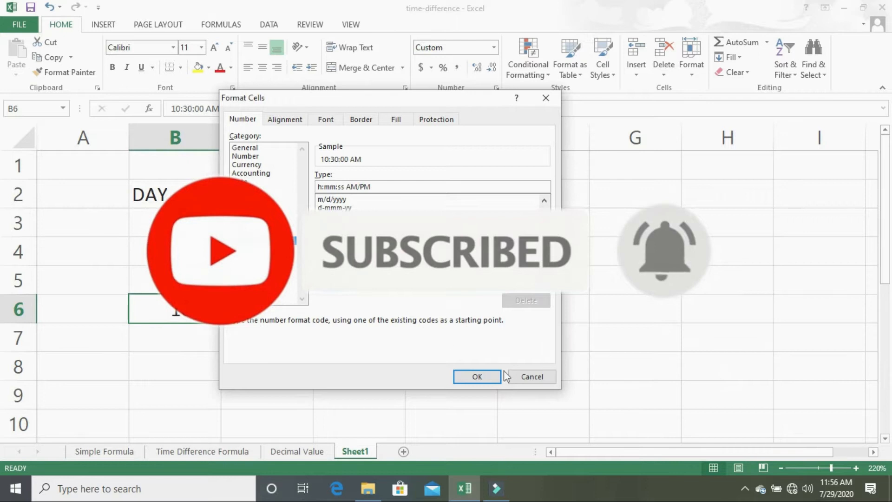
left_click(484, 375)
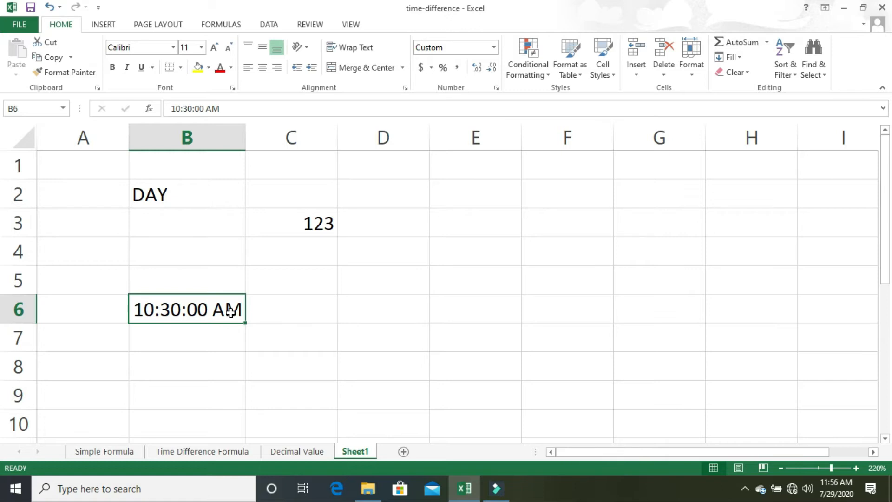
Enter the time 15:35 in cell C6 and inspect its stored value without changing it.
left_click(292, 311)
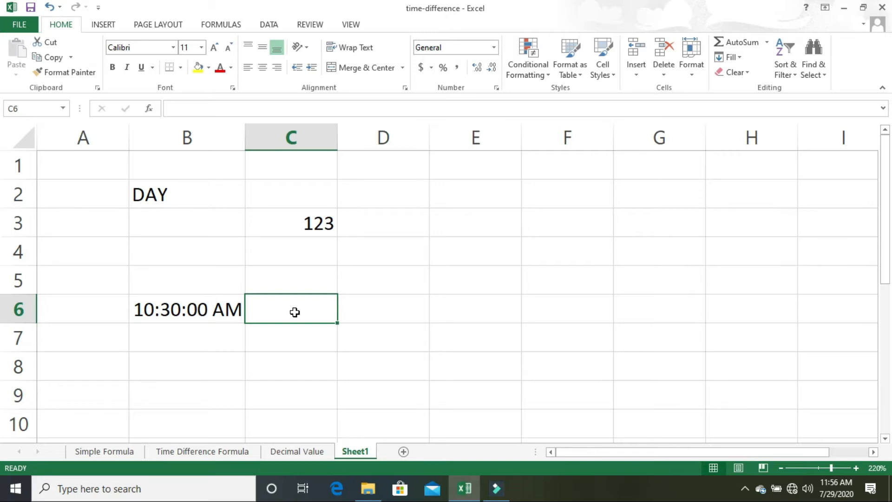
type("15:35")
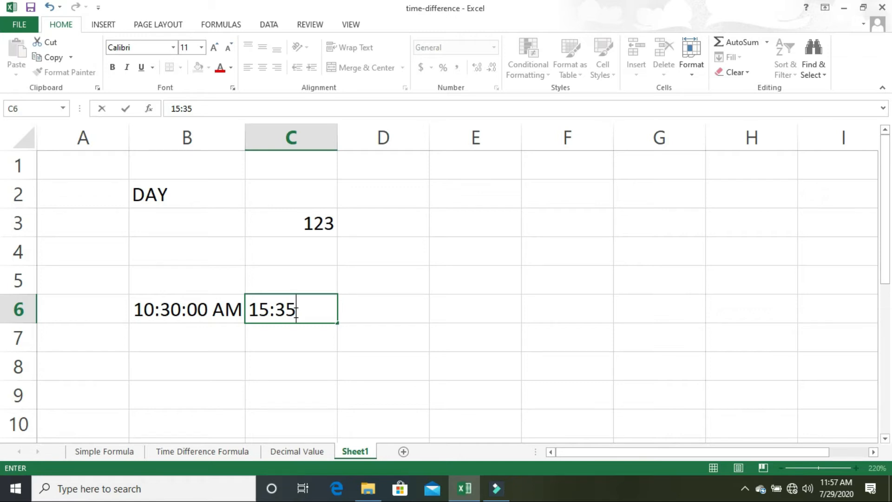
key("Return")
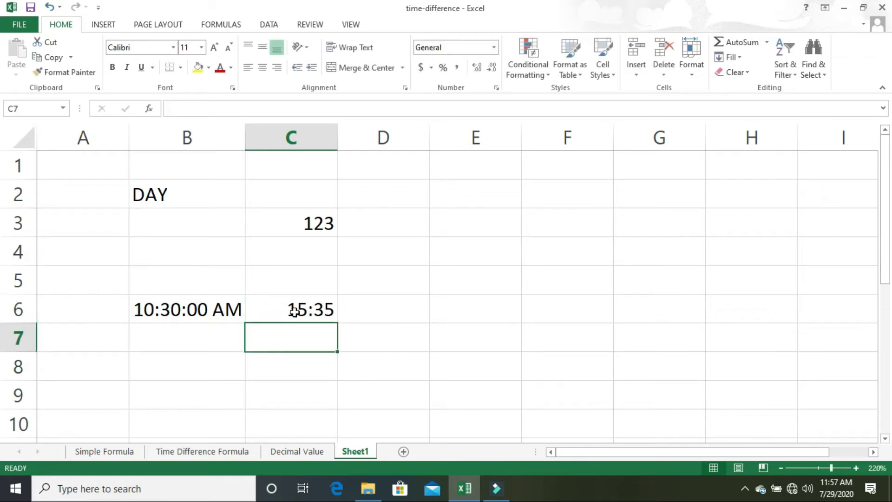
double_click(294, 312)
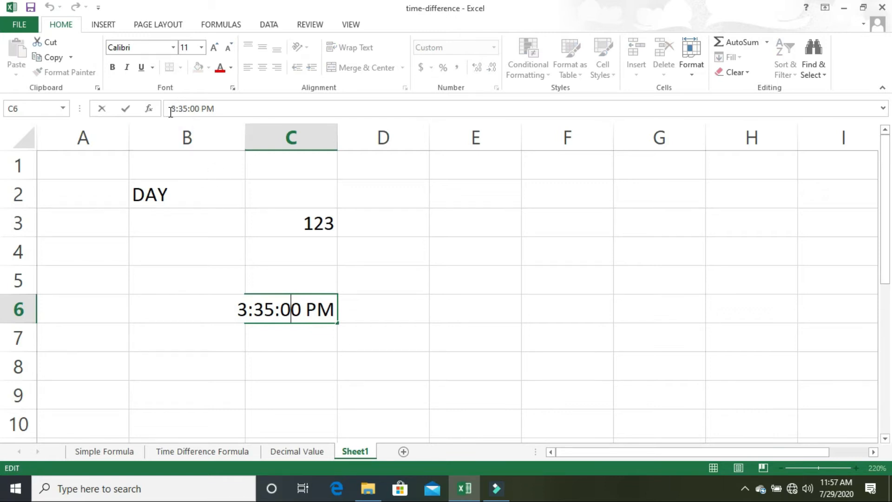
key("Return")
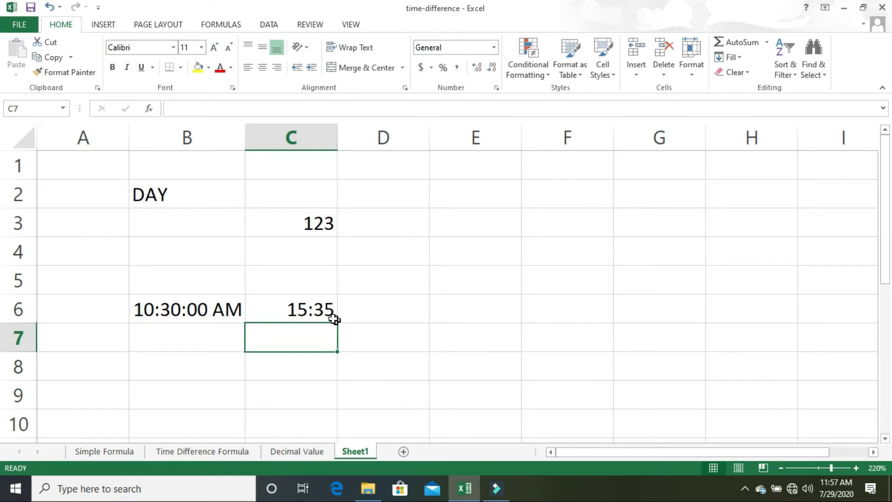
Apply the custom number format h:mm:ss AM/PM to the time in cell C6.
left_click(314, 309)
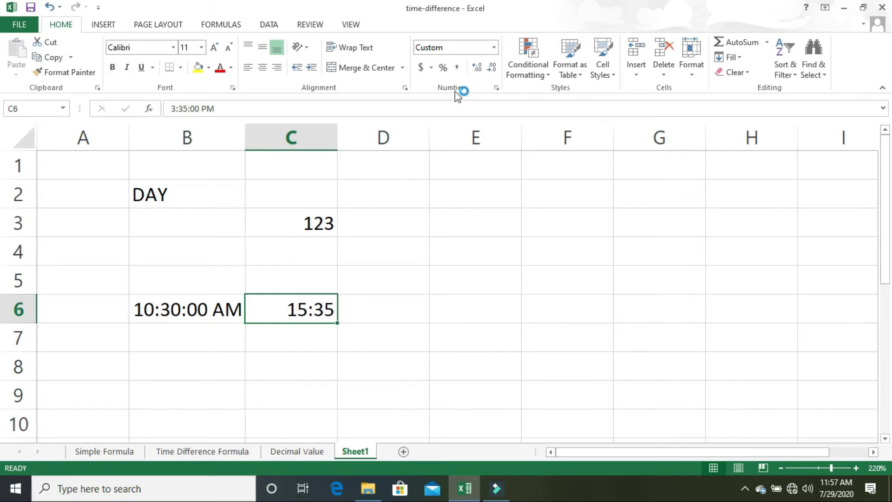
left_click(497, 88)
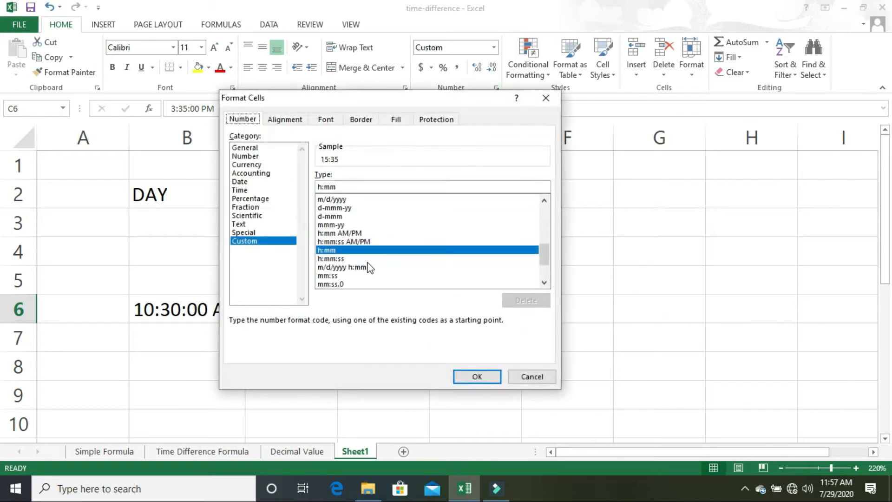
double_click(339, 240)
left_click(339, 241)
left_click(315, 300)
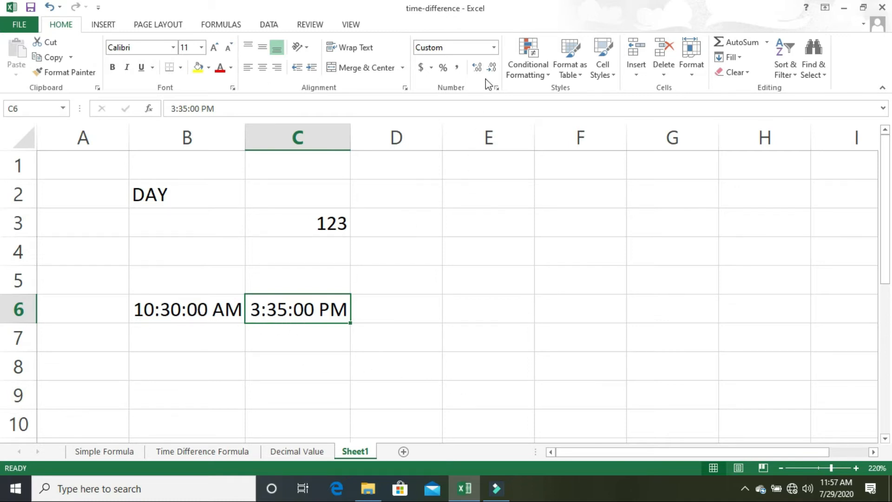
Set the number format of cell C6 to the custom 24-hour type h:mm.
left_click(496, 88)
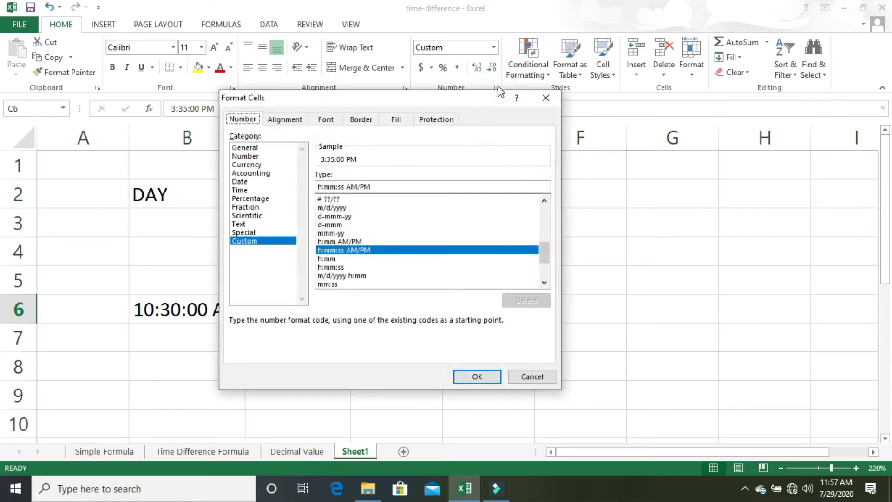
left_click(330, 242)
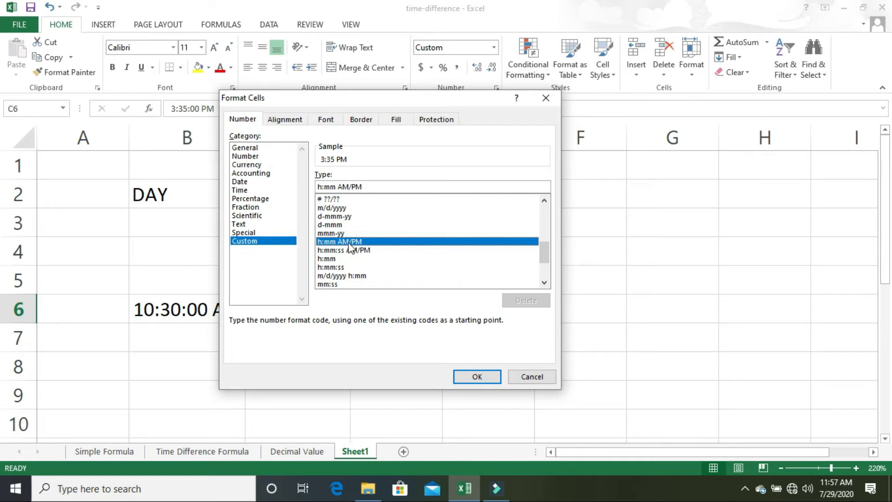
double_click(333, 259)
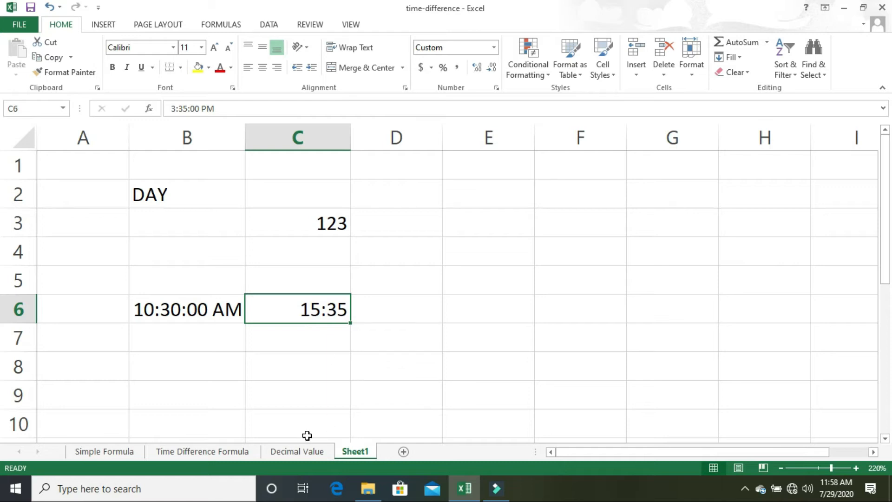
On the Simple Formula sheet, enter the start time 4:00 in cell A6.
left_click(106, 451)
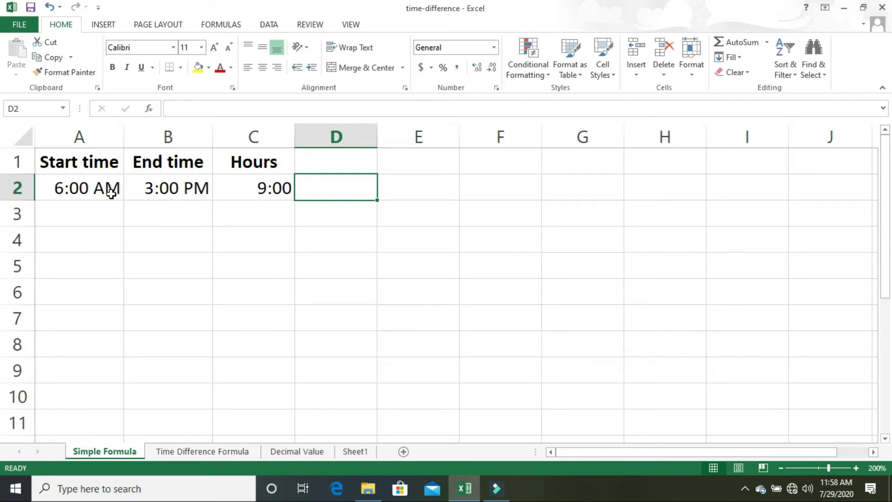
left_click(67, 286)
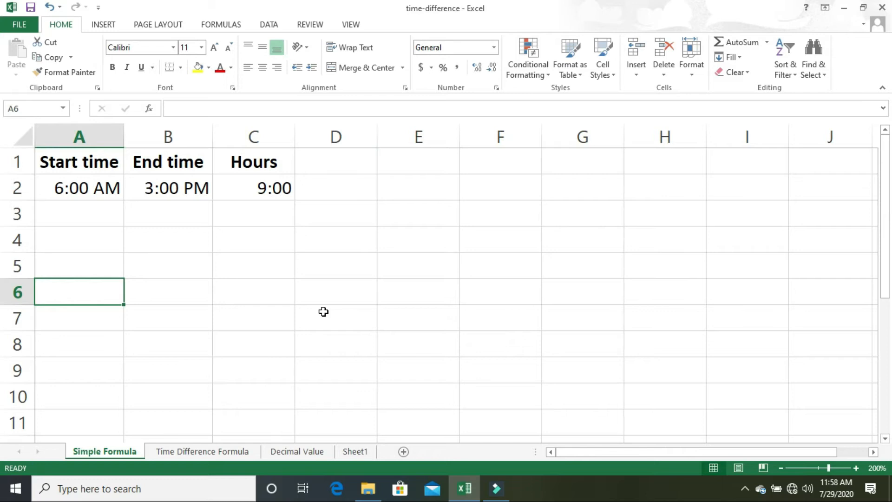
type("4")
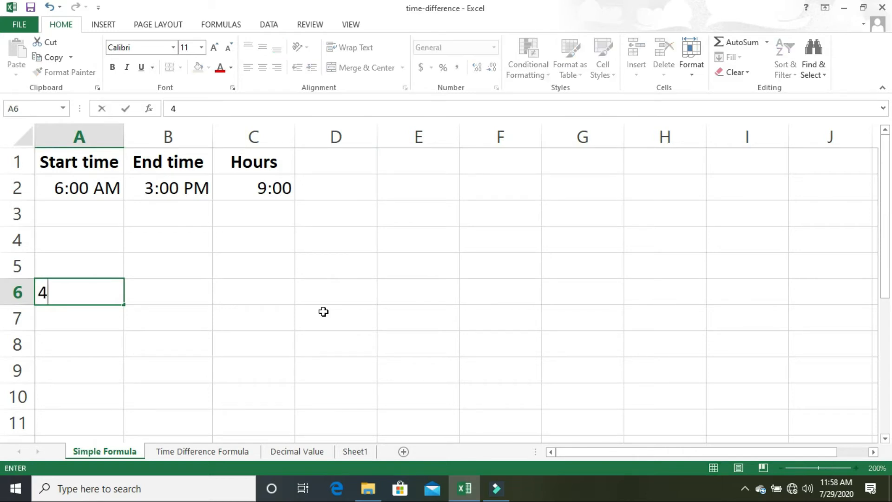
type(":00")
key("Return")
key("Up")
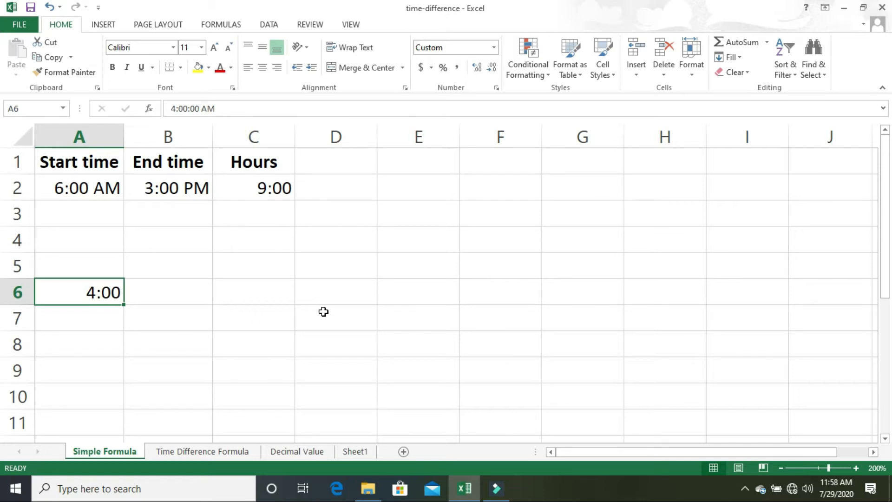
Enter the end time 18:00 in cell B6, beside the new start time.
key("Right")
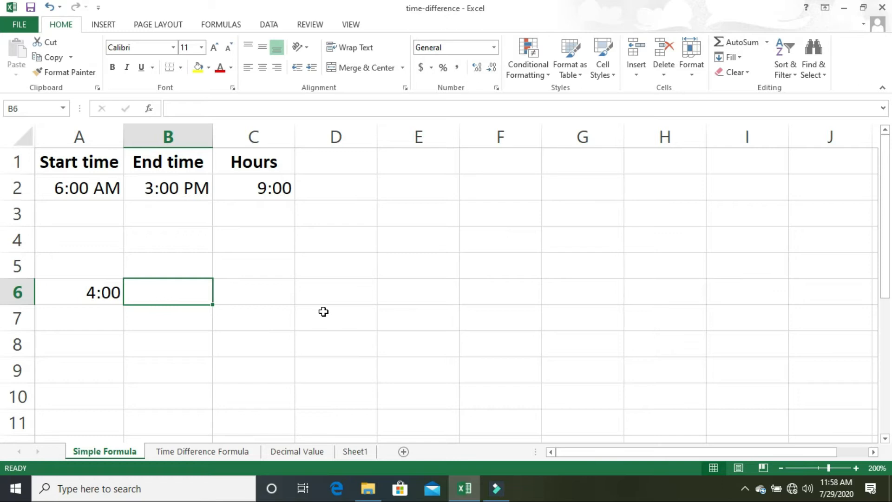
type("6")
key("BackSpace")
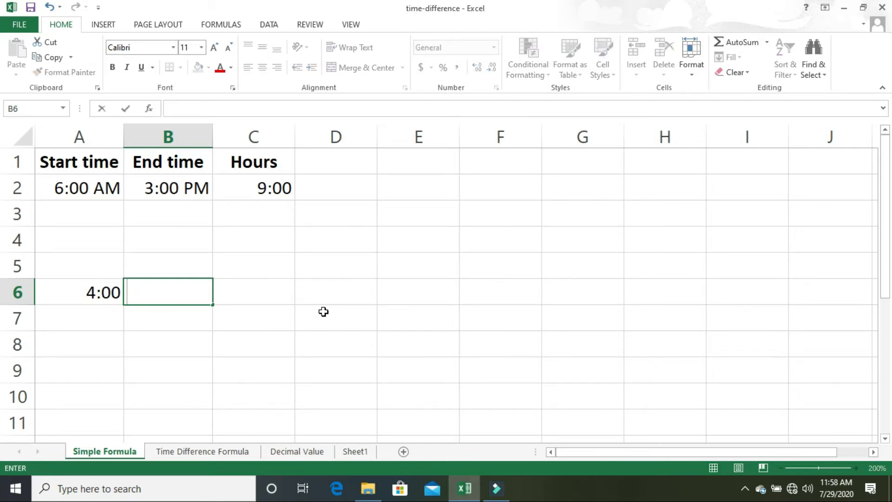
type("18:00")
key("Return")
key("Up")
key("Left")
key("Right")
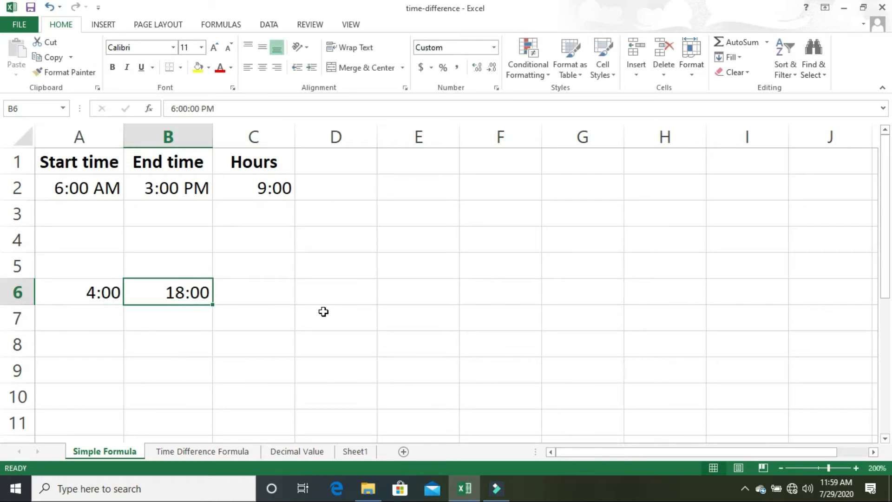
Calculate the hours between the two times in cell C6 with the formula =B6-A6.
key("Right")
type("=")
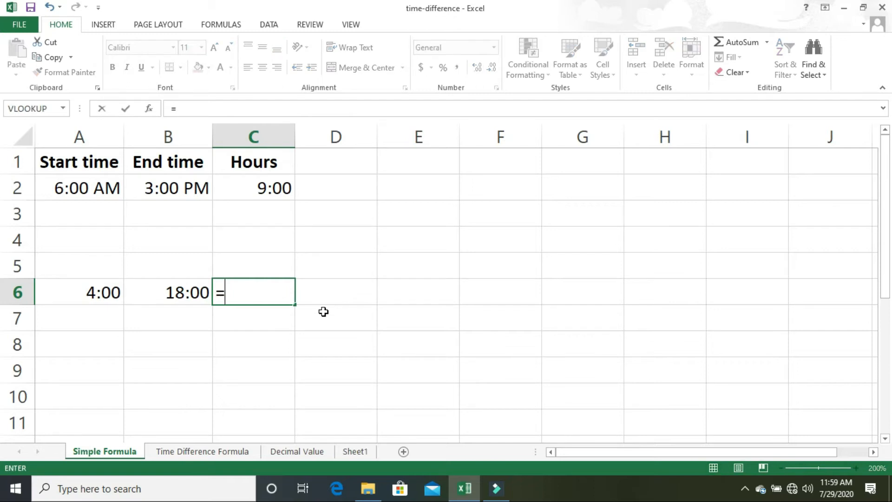
key("Left")
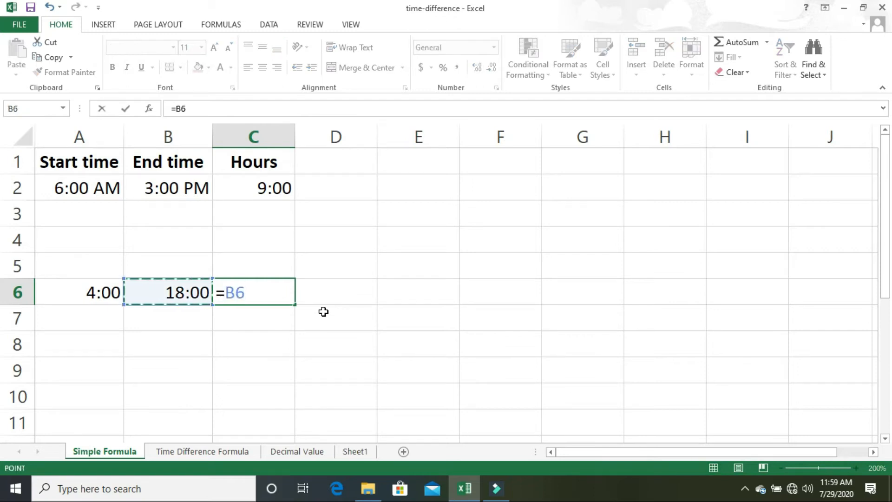
type("-")
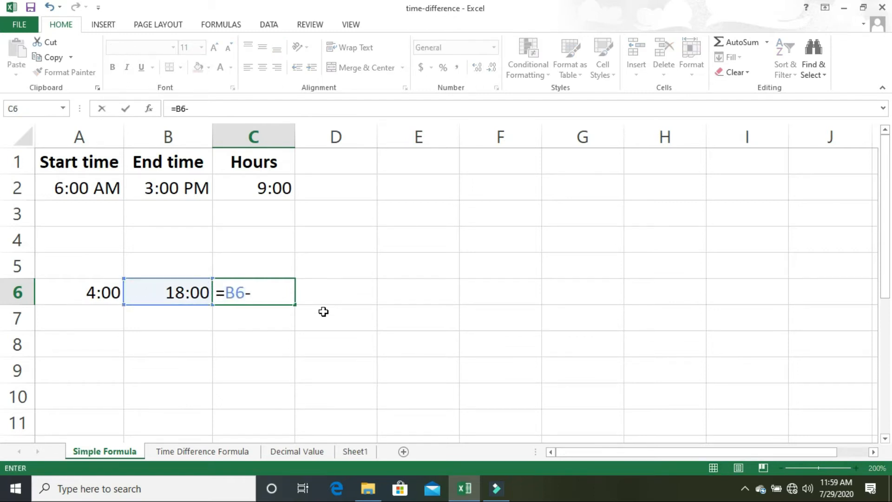
key("Left")
key("Left")
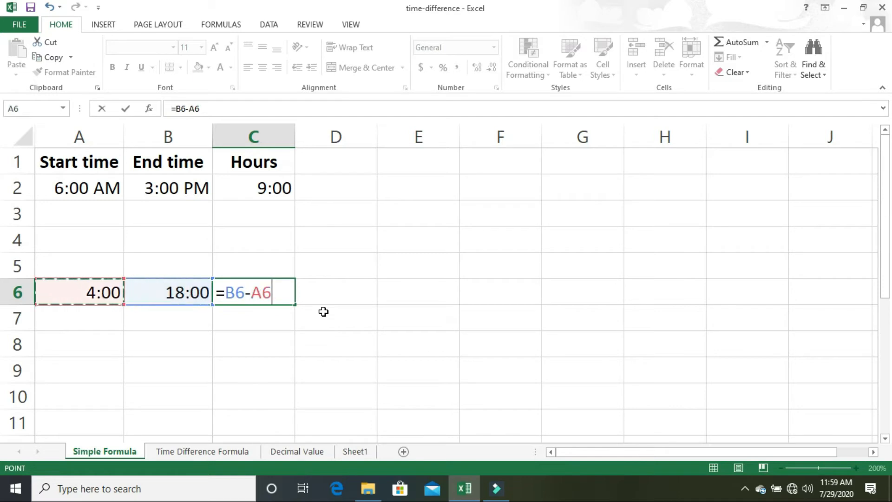
key("Return")
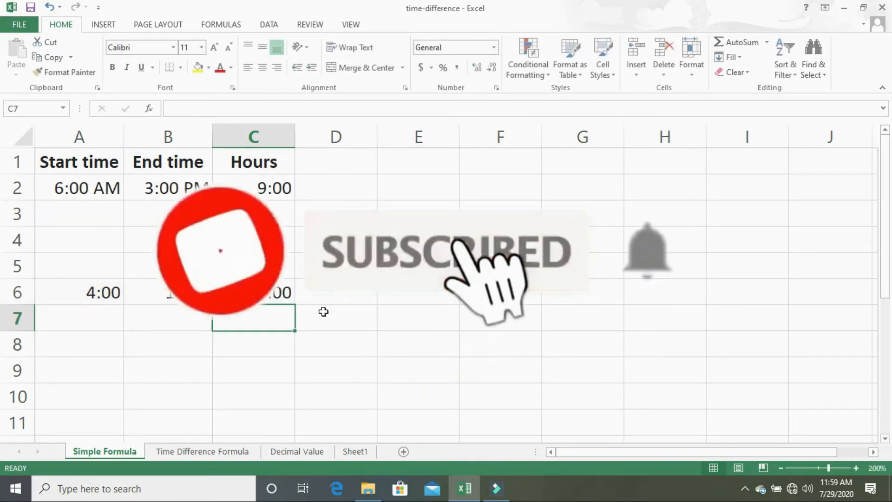
key("Up")
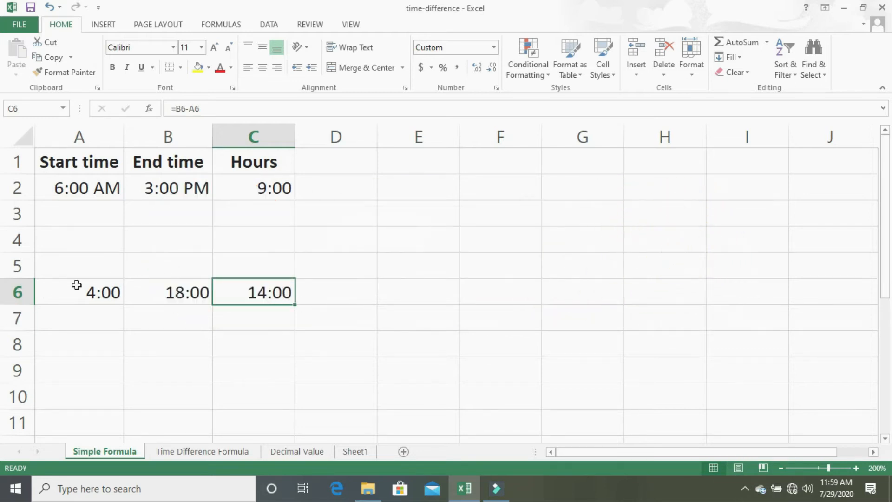
Set the number format of the start time in cell A6 to the custom type h:mm AM/PM.
double_click(76, 290)
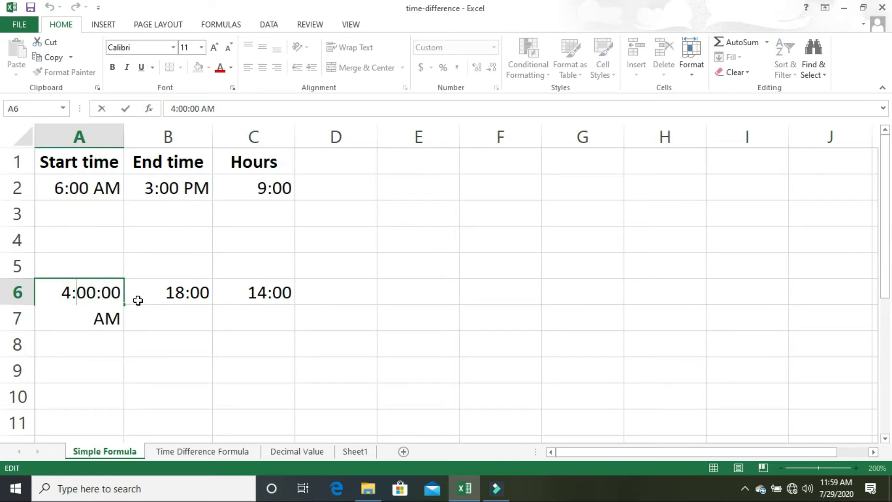
left_click(159, 320)
left_click(92, 293)
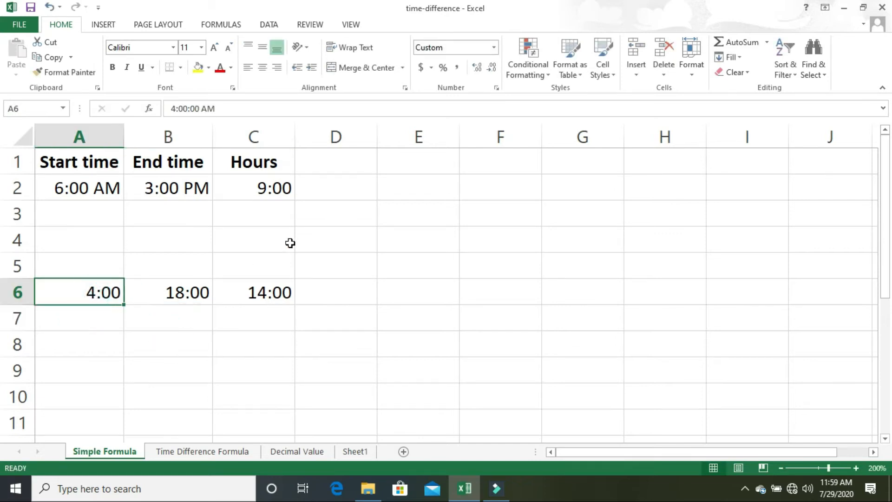
left_click(497, 87)
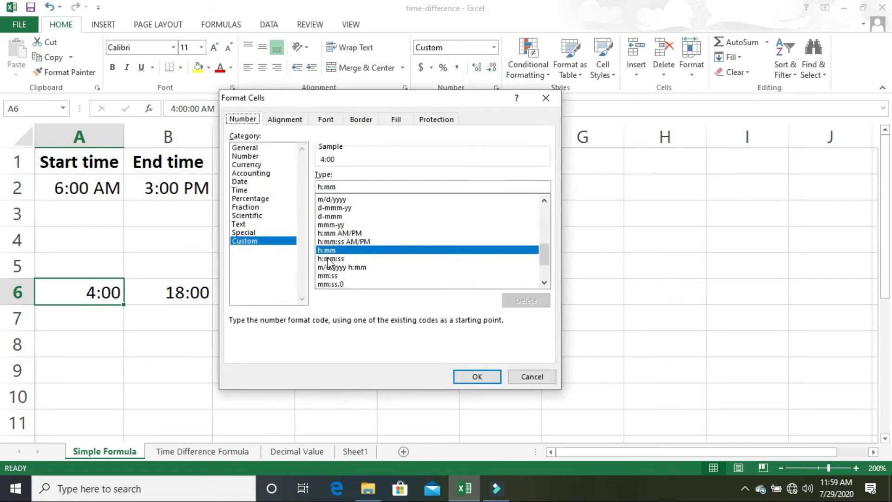
left_click(343, 232)
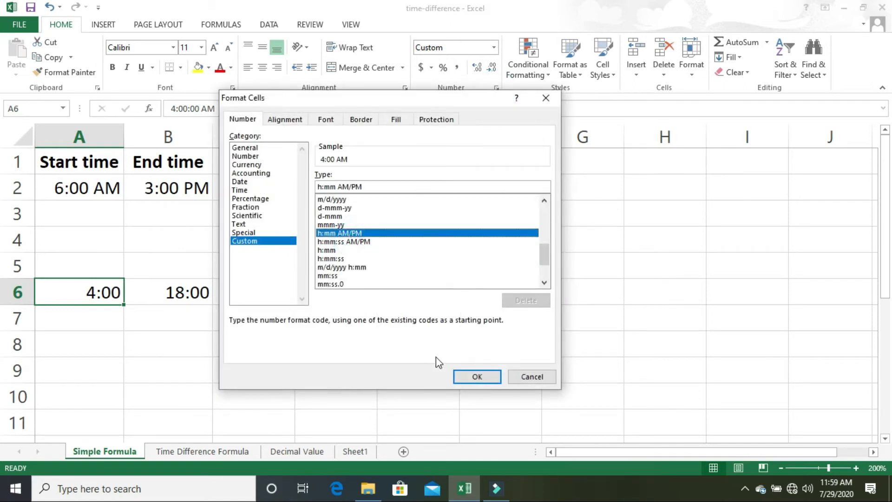
left_click(458, 379)
left_click(460, 373)
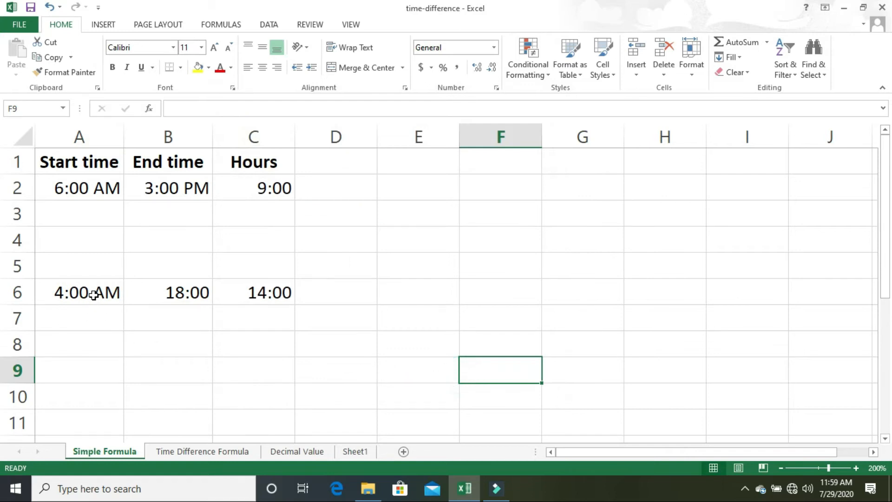
Apply the custom number format h:mm AM/PM to the end time in cell B6.
left_click(151, 292)
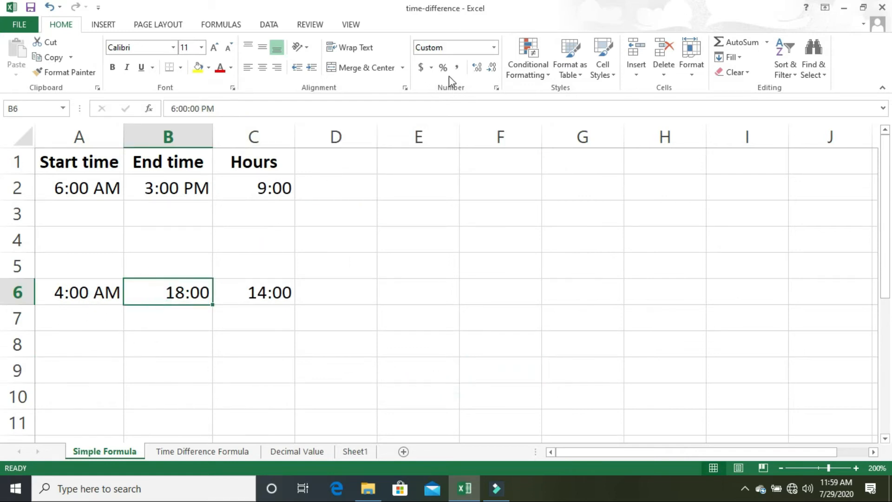
left_click(497, 88)
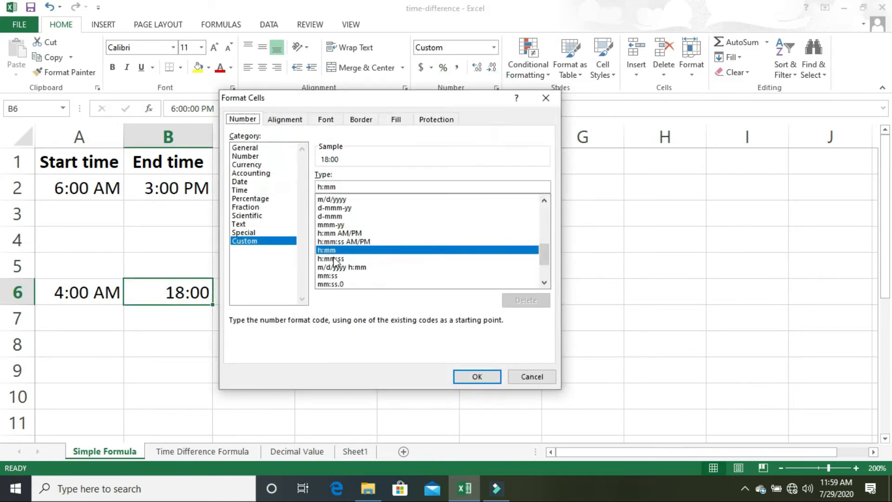
left_click(333, 234)
left_click(473, 374)
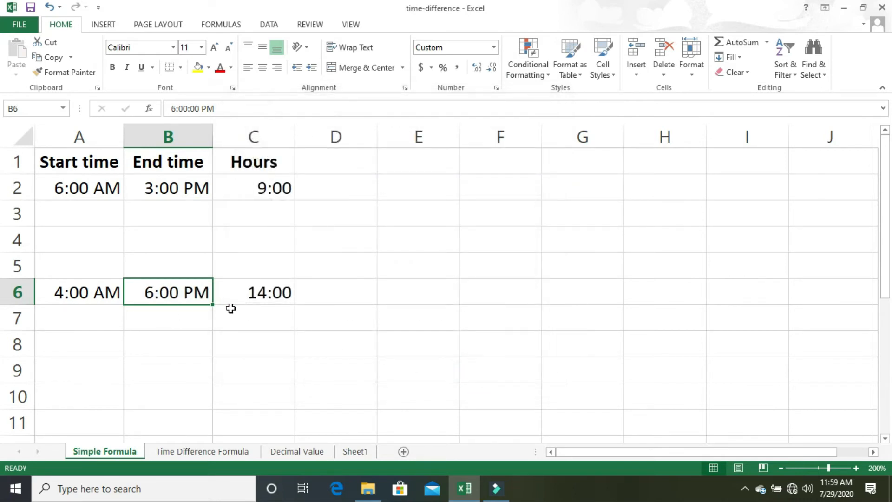
left_click(258, 292)
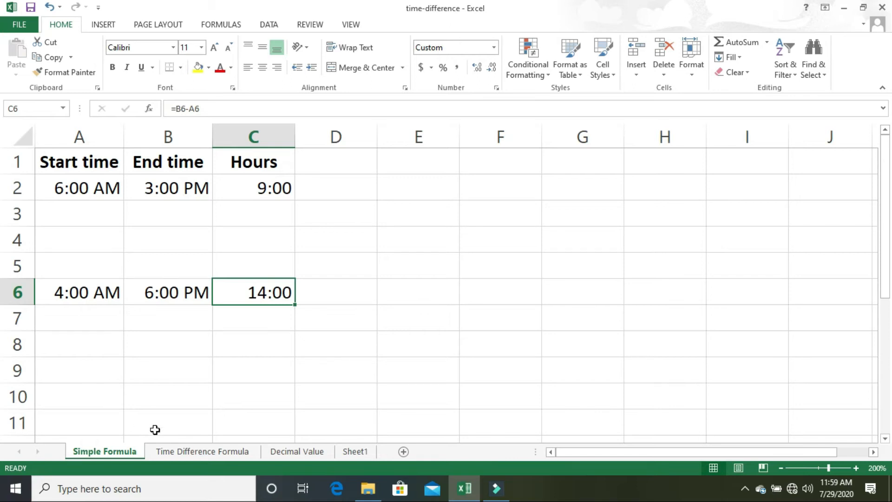
Compare the same-day times on the Simple Formula sheet with the overnight times on the Time Difference Formula sheet.
left_click(178, 451)
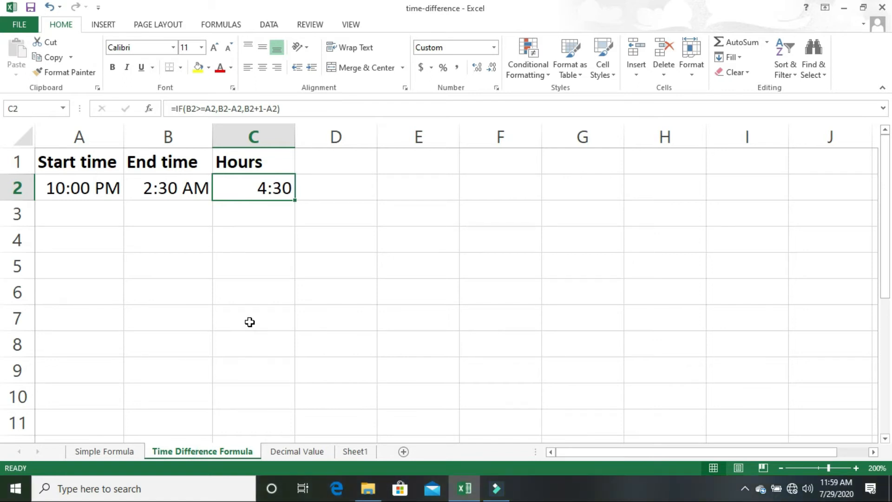
left_click(130, 450)
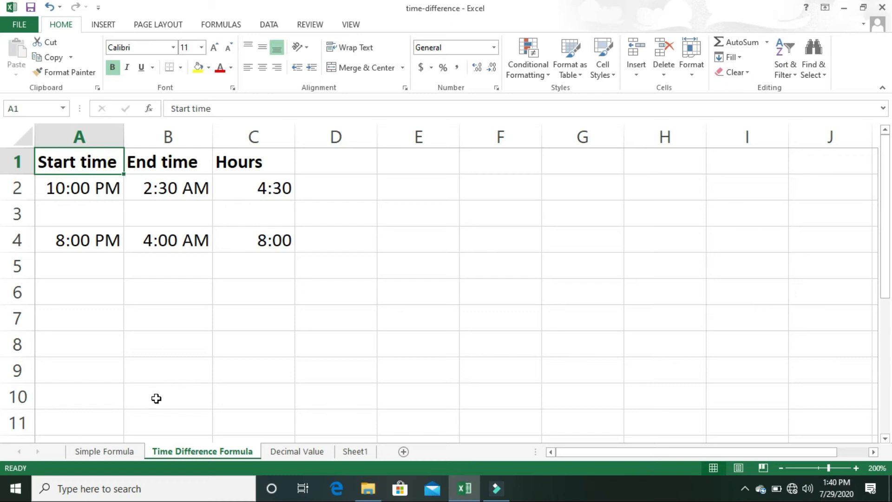
left_click(113, 451)
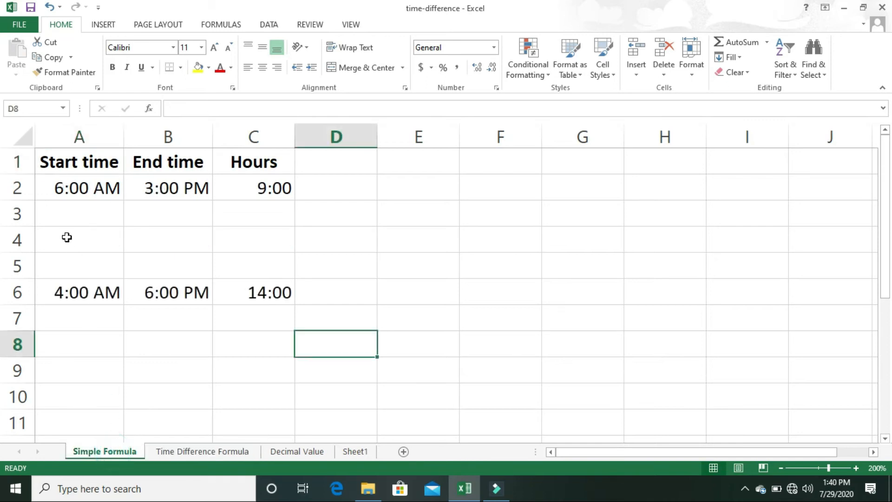
left_click(81, 186)
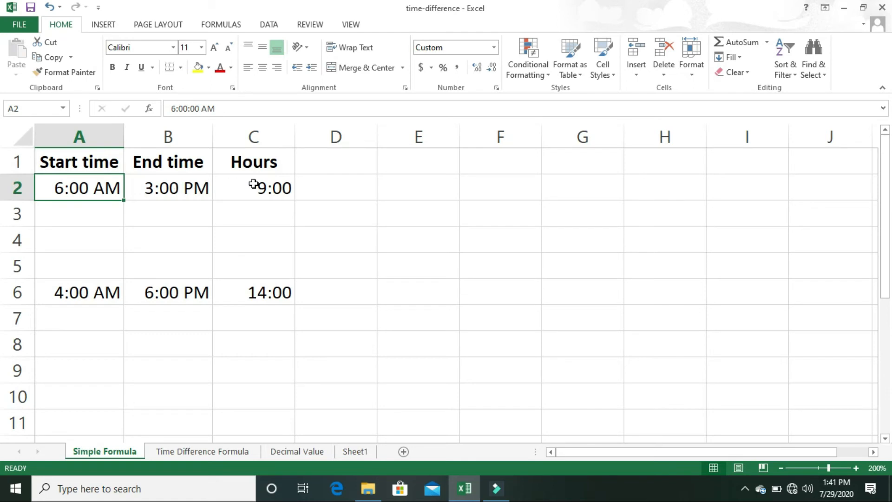
left_click(214, 450)
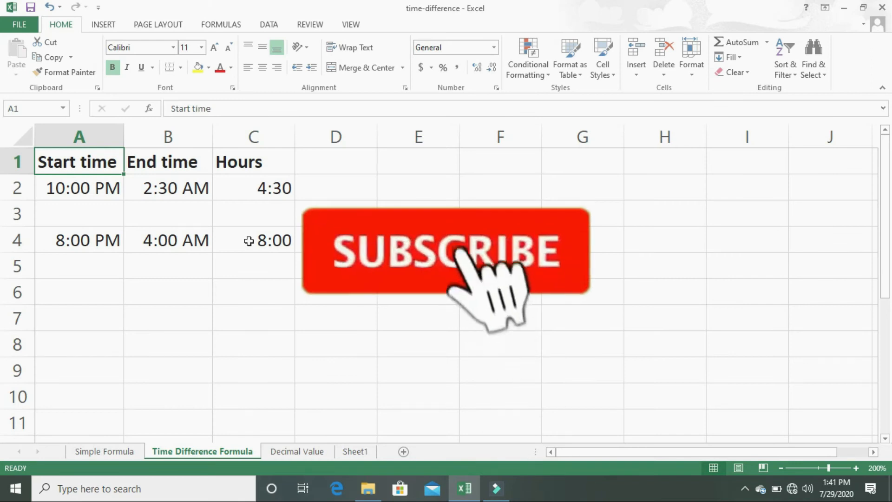
Try the simple subtraction of start time from end time, =B2-A2, in cell C2 of the Time Difference Formula sheet.
double_click(80, 191)
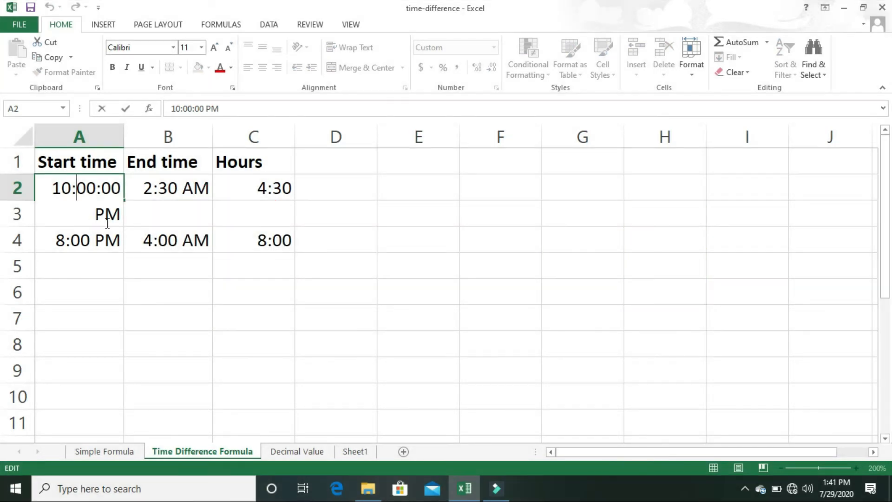
left_click(183, 185)
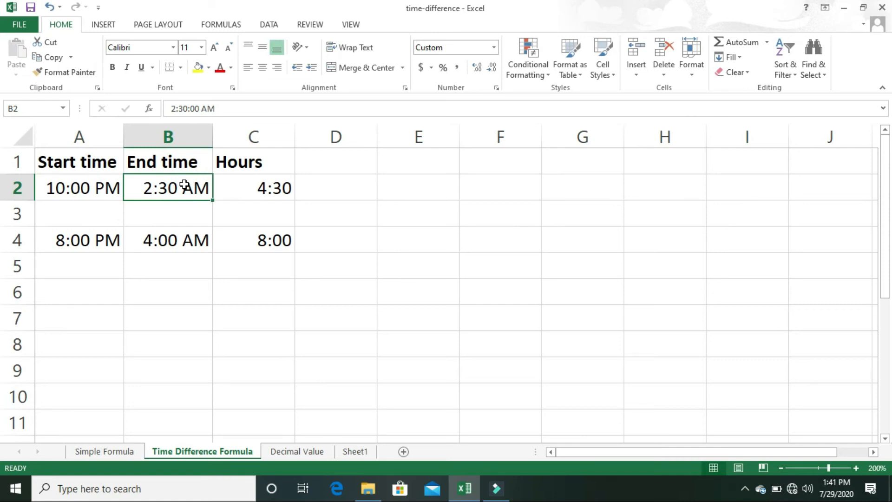
key("Right")
type("=")
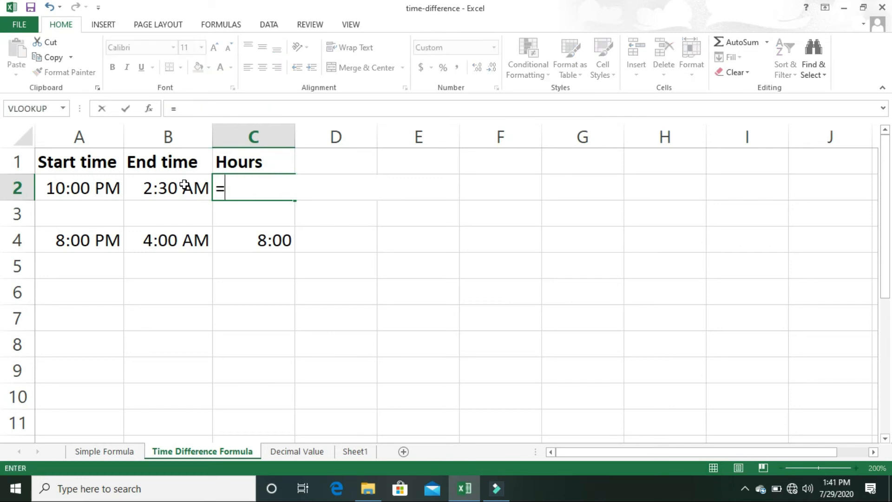
left_click(185, 184)
type("-")
left_click(185, 185)
key("Left")
key("Return")
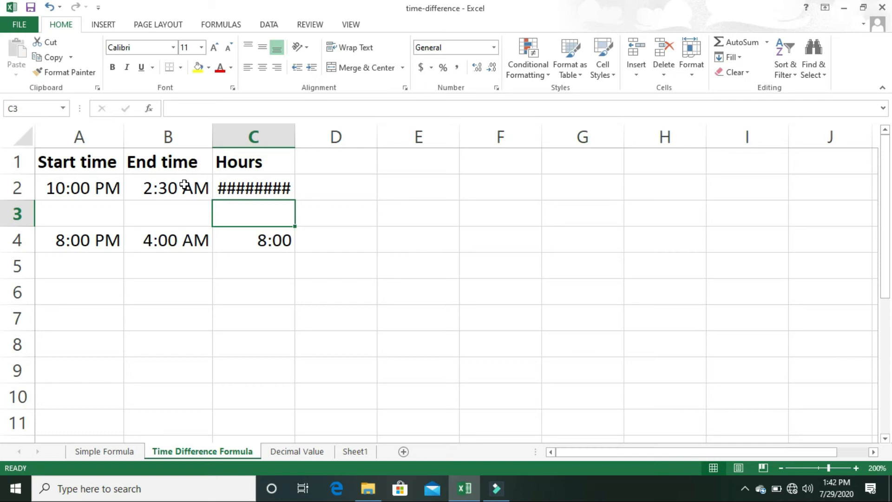
Copy the IF formula from cell C4 into cell C2, giving =IF(B2>=A2,B2-A2,B2+1-A2).
key("Up")
key("Down")
key("Down")
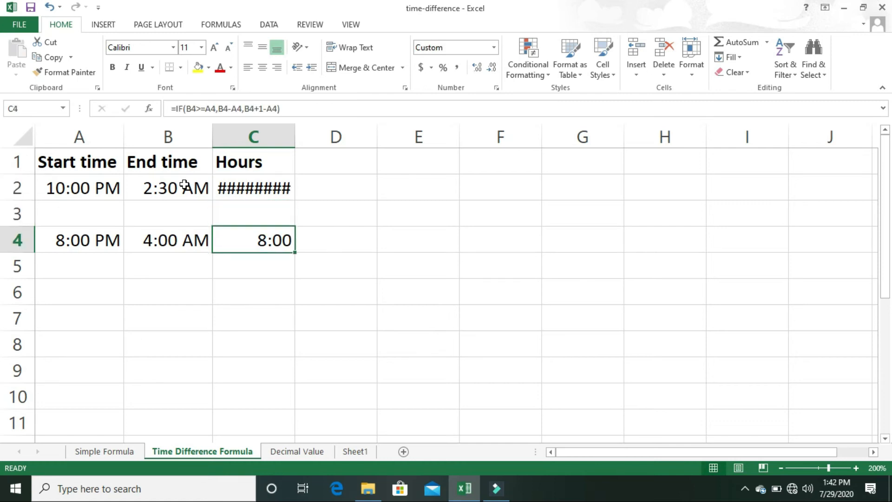
key("ctrl+c")
key("Up")
key("Up")
key("Return")
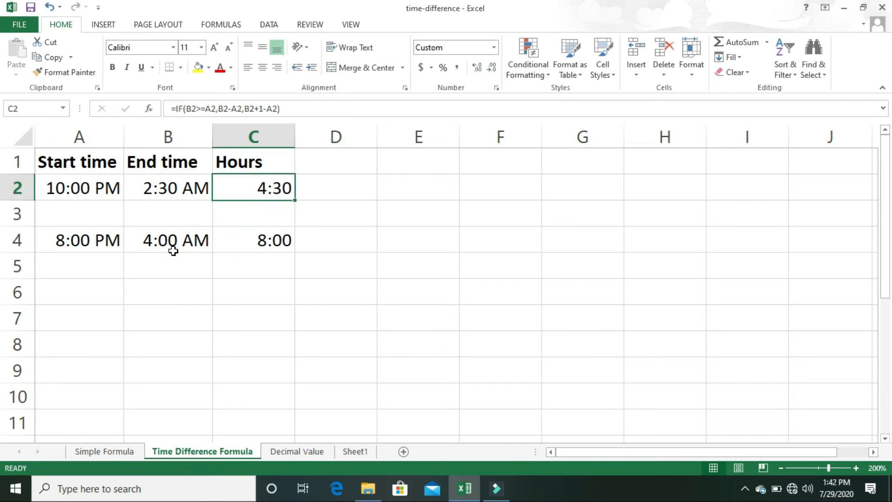
Examine the IF formula in cell C2: the test B2>=A2, the true result B2-A2, and the added 1 in the false result B2+1-A2.
key("F2")
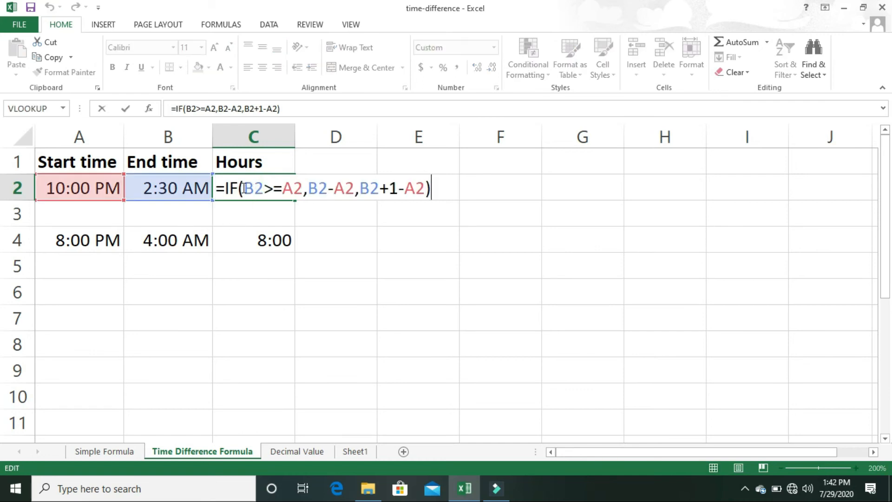
left_click_drag(244, 189, 303, 189)
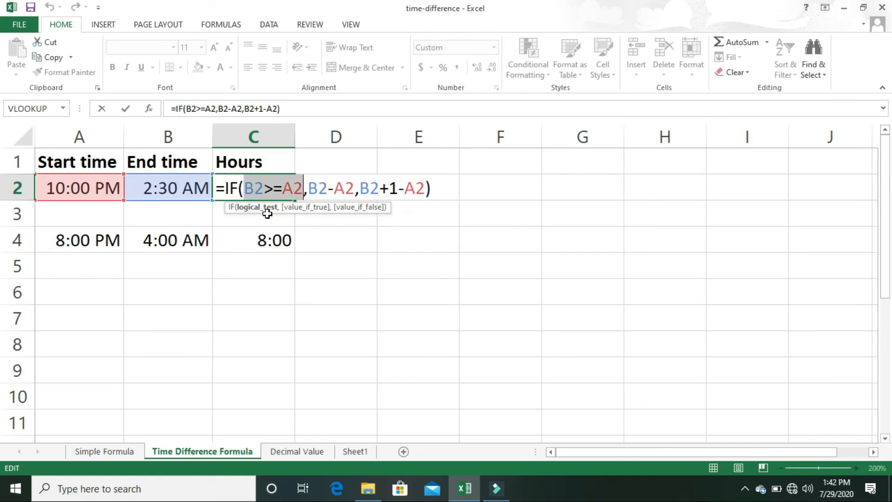
left_click_drag(309, 187, 355, 192)
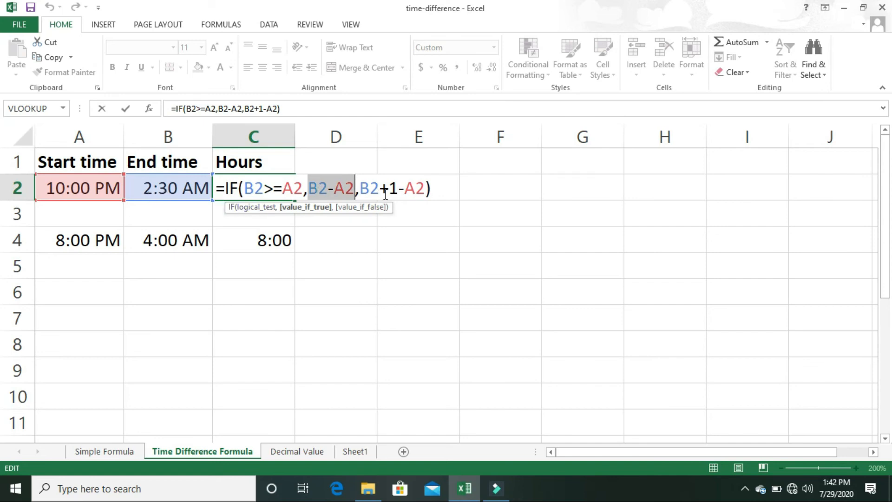
left_click_drag(360, 188, 425, 188)
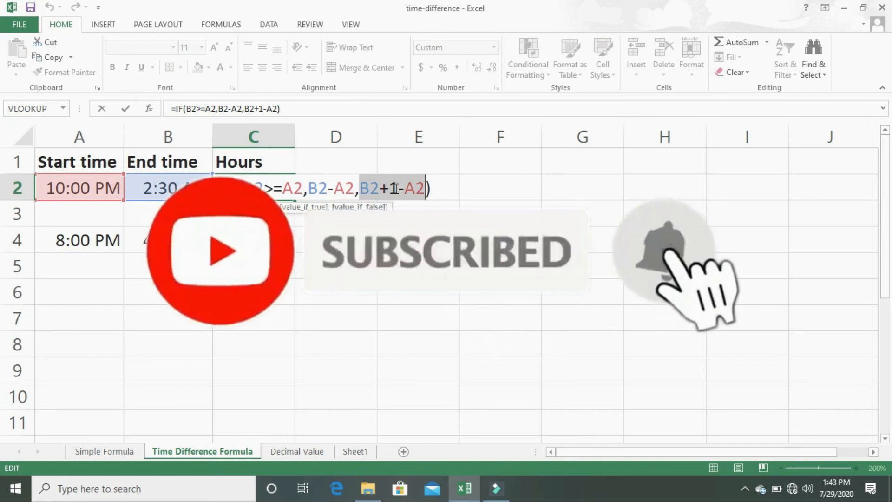
key("Return")
key("Up")
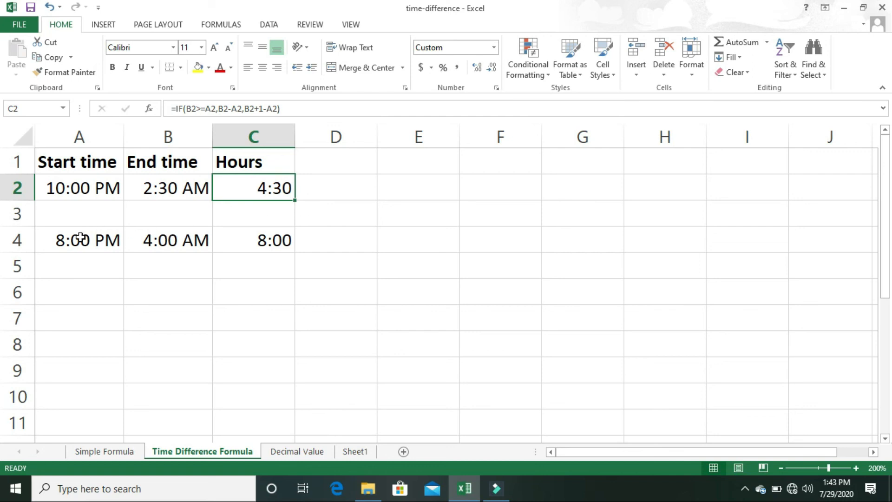
double_click(279, 189)
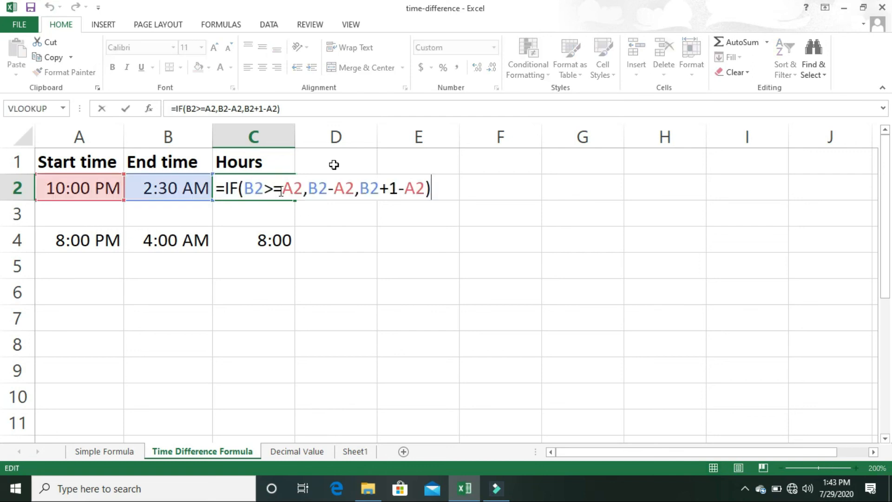
double_click(388, 186)
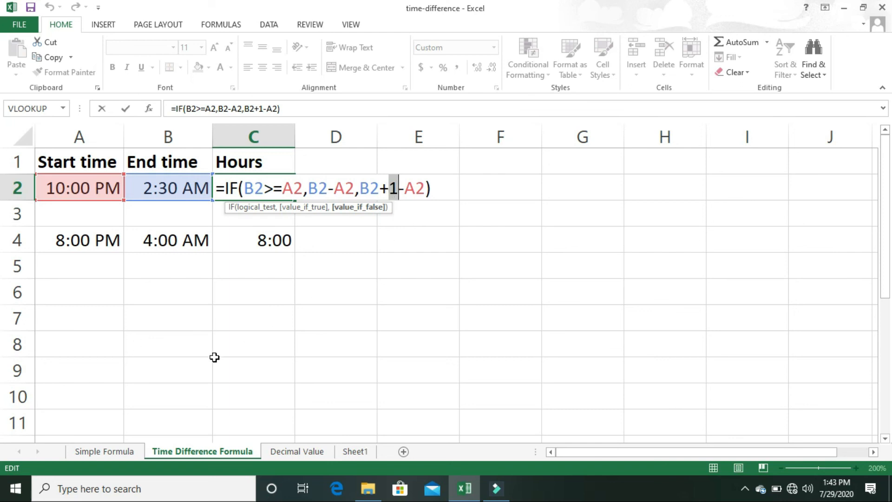
left_click(74, 289)
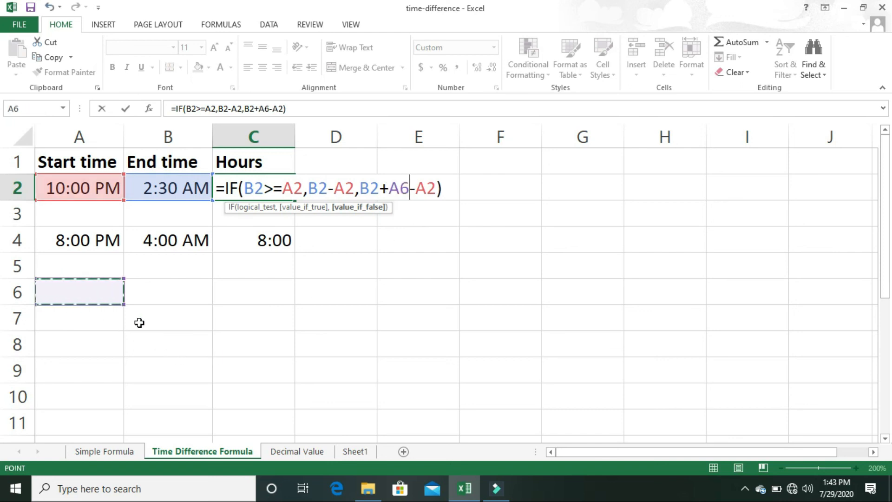
key("Escape")
Enter the start time 7:00 pm in cell A8 of the Time Difference Formula sheet.
key("Down")
key("Down")
key("Left")
key("Down")
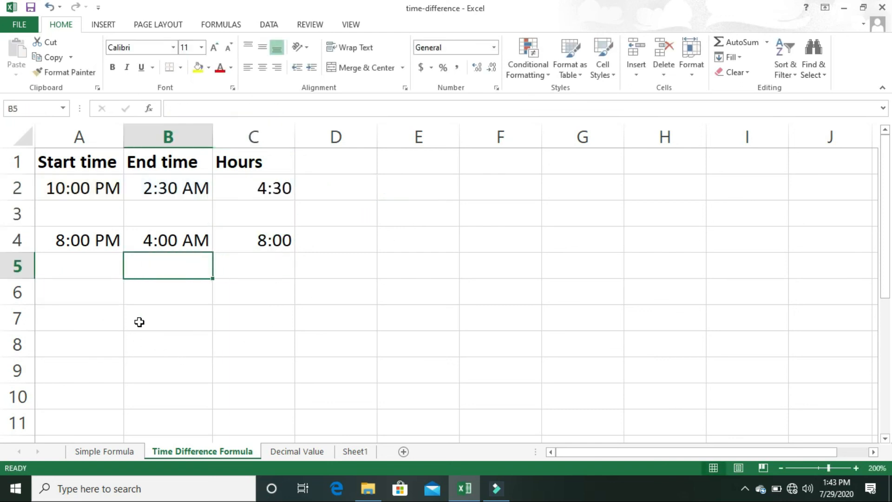
key("Left")
key("Down")
key("Down")
key("Down")
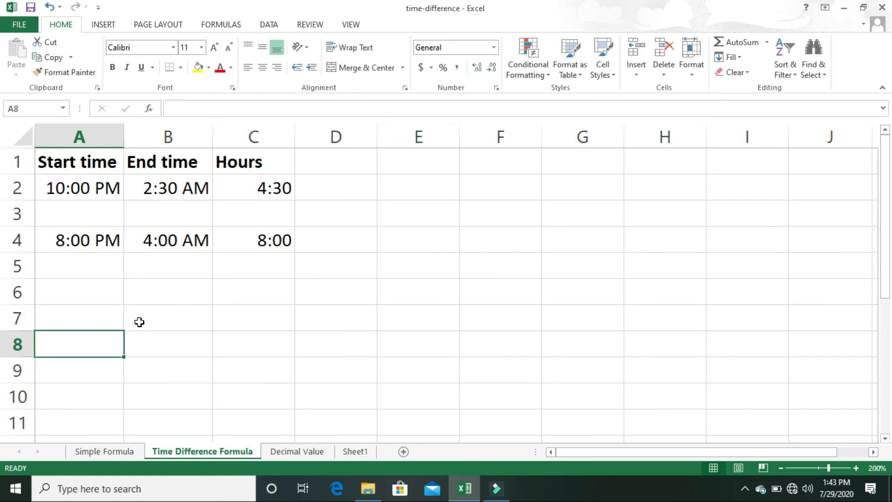
type("7:00 pm")
key("Tab")
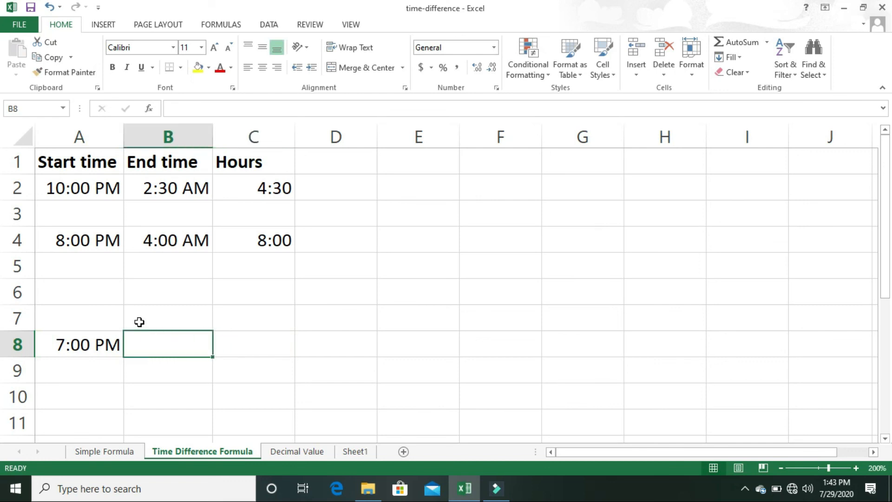
Enter the end time 3:00 in cell B8, without an AM or PM suffix.
type("3")
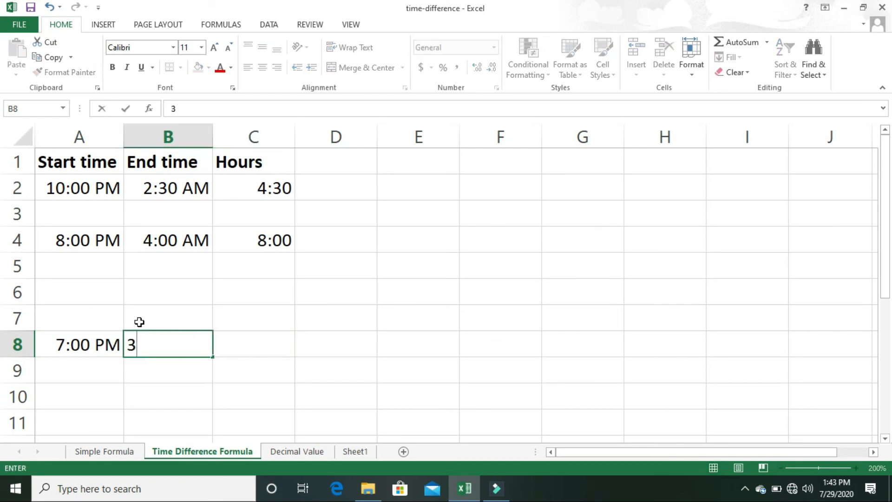
type(":00")
key("Return")
key("Up")
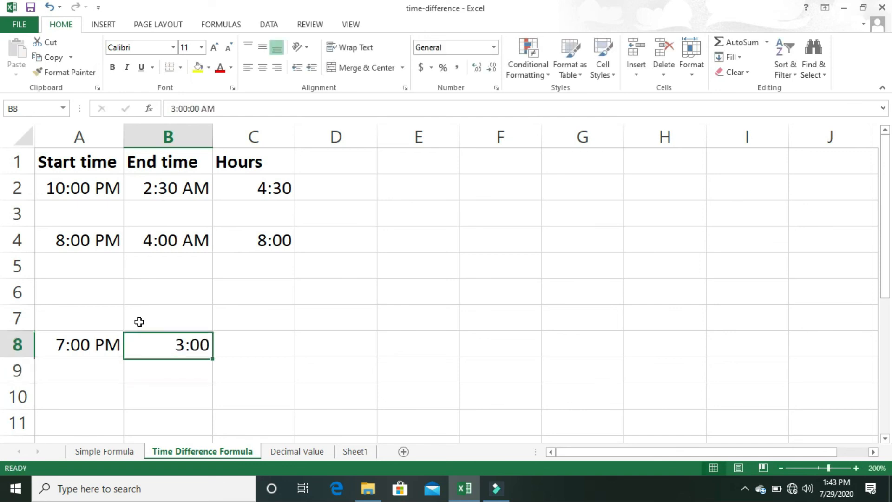
Re-enter the end time in cell B8 as 3:00 am.
key("Right")
key("Left")
type("3:")
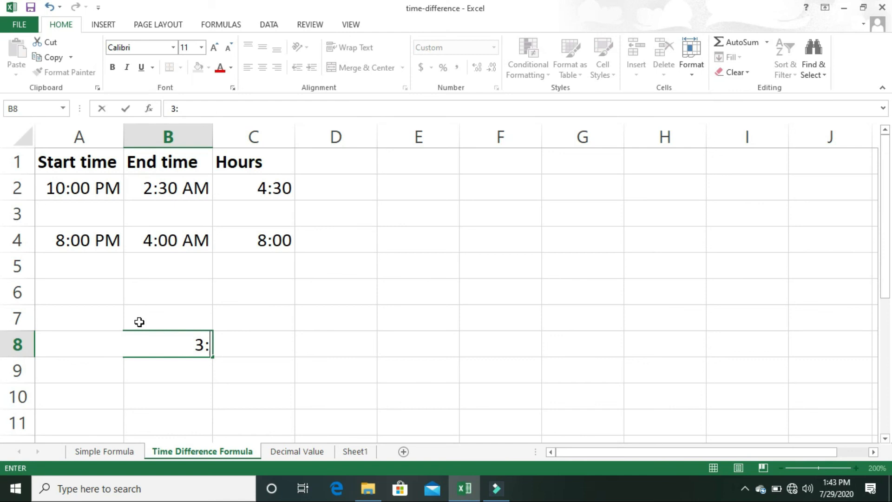
type("00 am")
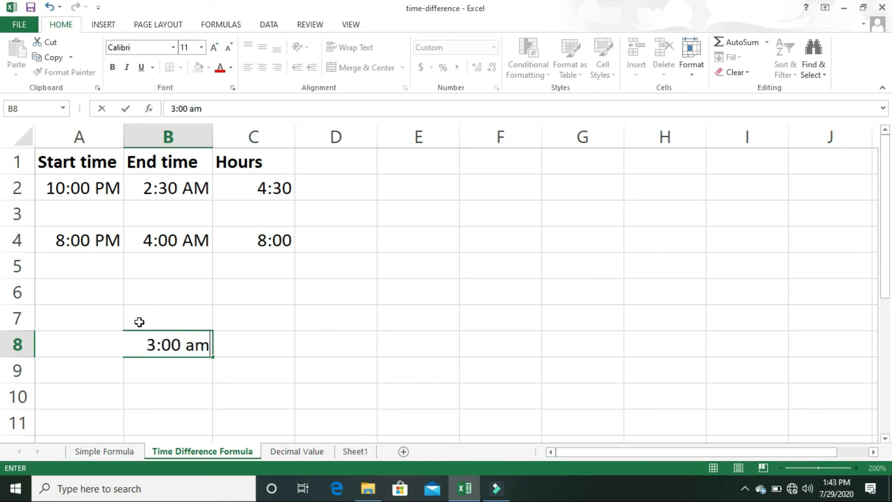
key("Return")
key("Return")
key("Up")
key("Right")
key("Up")
key("Left")
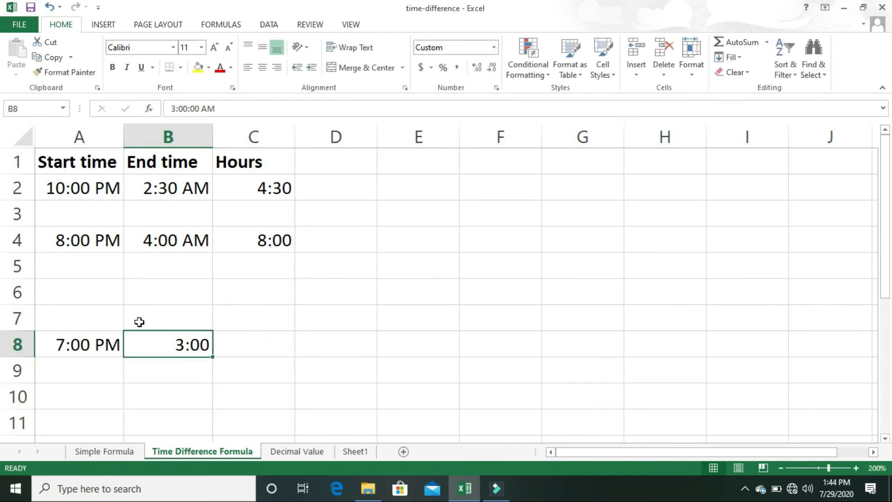
key("Right")
type("=")
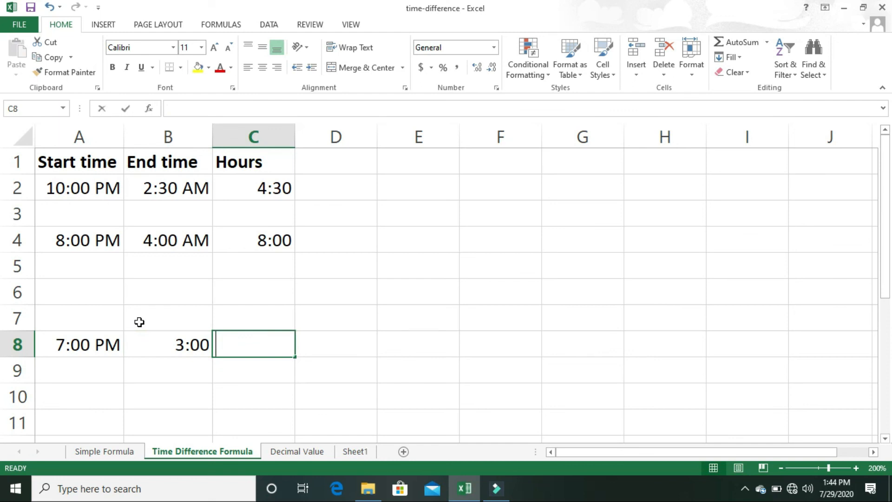
key("Up")
key("Up")
key("Up")
key("Down")
key("Down")
key("Down")
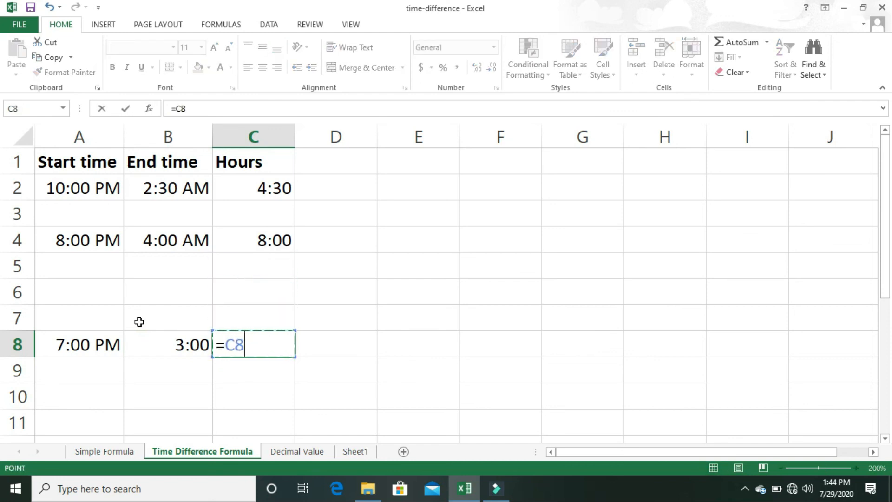
key("Escape")
Try to copy the IF formula from cell C4 into cell C8.
key("Up")
key("Up")
key("Up")
key("Up")
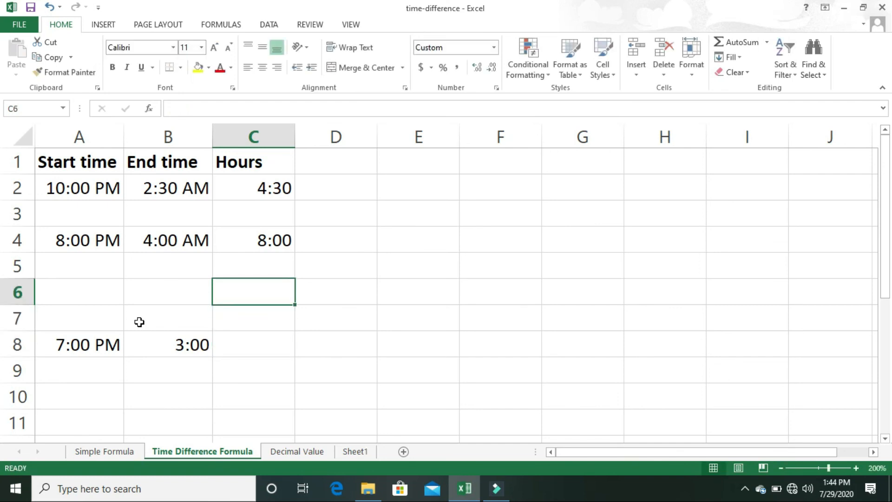
key("ctrl+c")
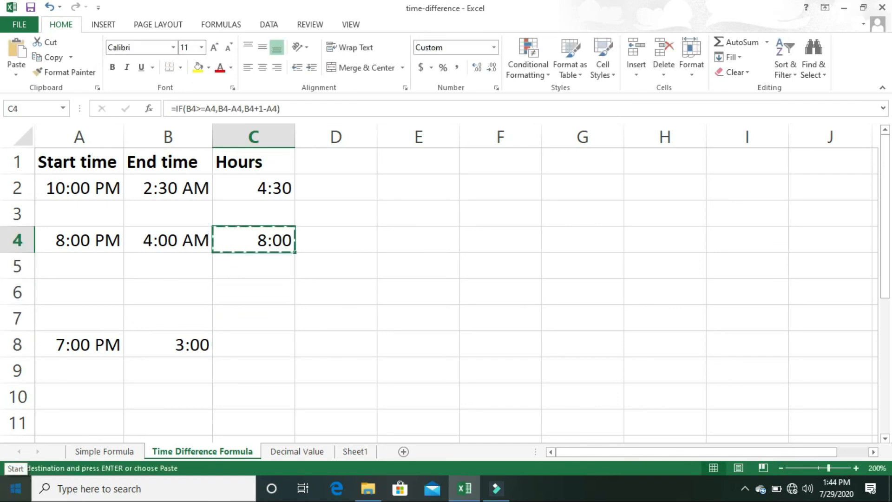
key("Down")
key("Down")
key("Down")
key("Down")
key("Down")
key("Up")
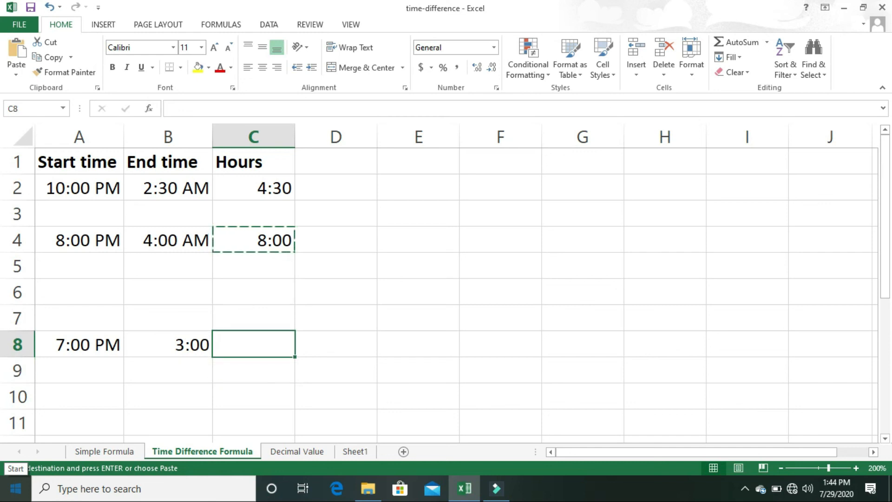
key("F2")
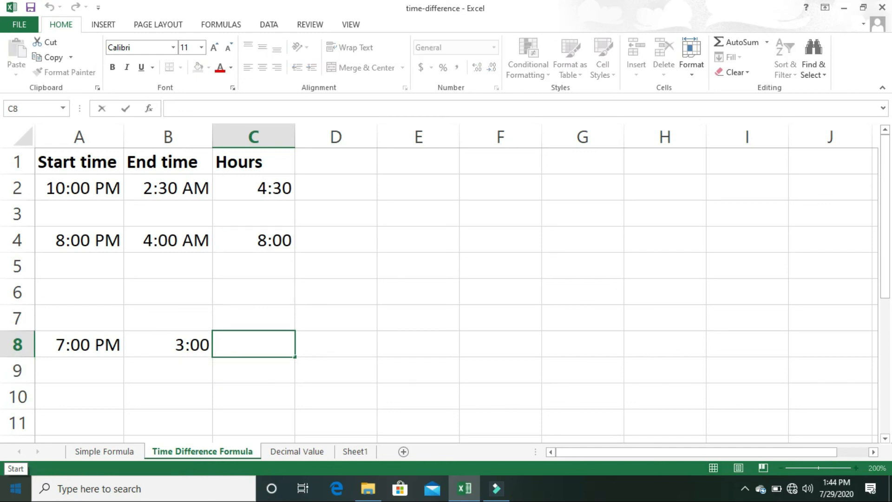
key("Return")
Copy the IF formula from cell C4 into cell C8, giving =IF(B8>=A8,B8-A8,B8+1-A8).
key("Up")
key("Up")
key("Up")
key("Up")
key("Up")
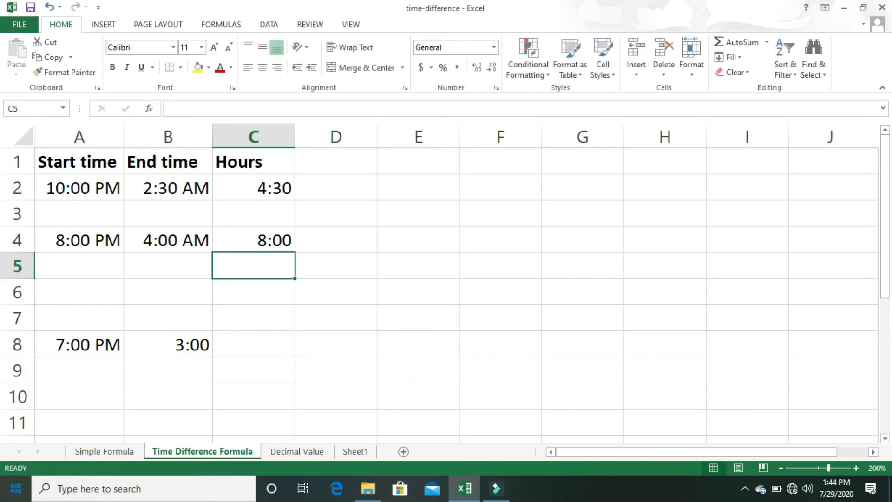
key("ctrl+c")
key("Down")
key("Down")
key("Down")
key("Down")
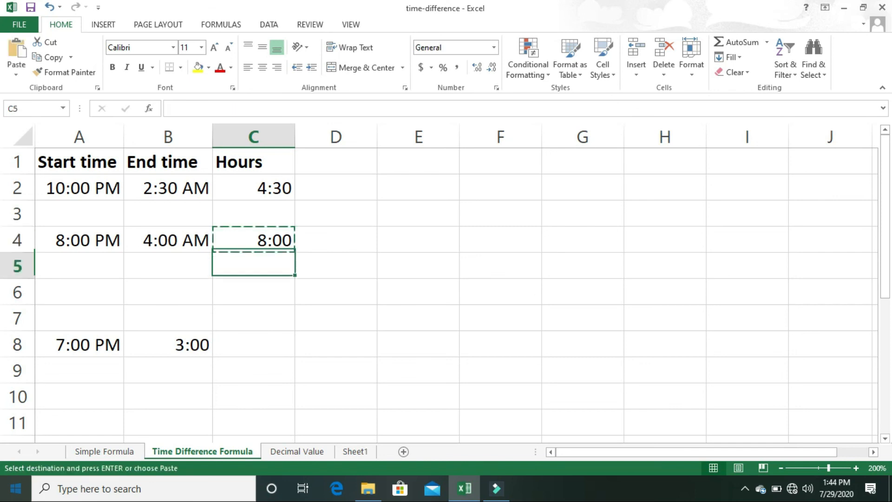
key("Return")
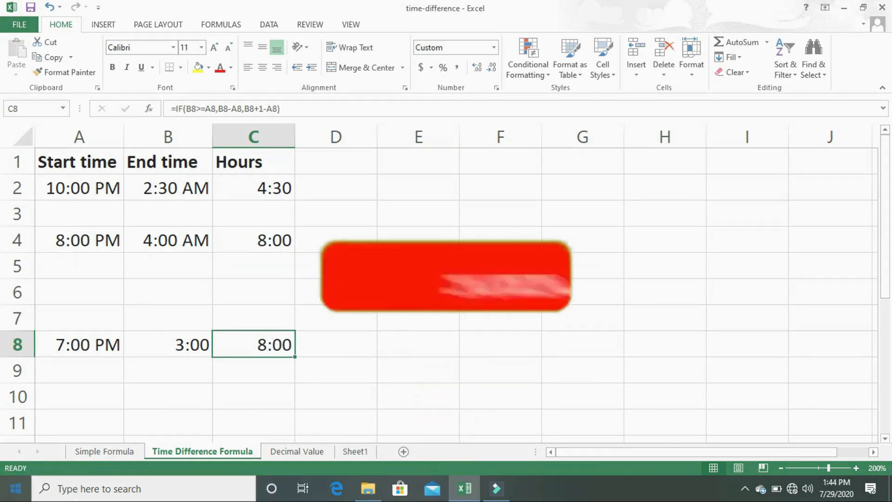
Examine the IF formula in cell C8, checking the test B8>=A8 and the false result B8+1-A8, and leave it as is.
key("F2")
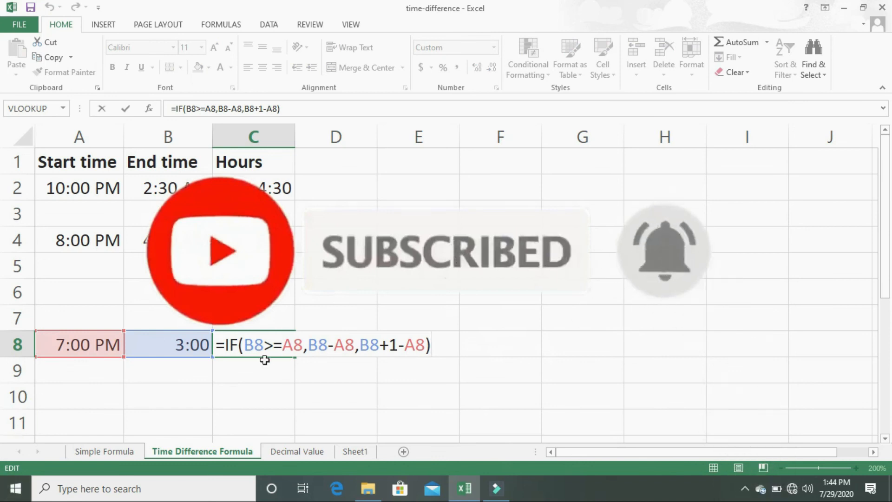
double_click(291, 345)
left_click_drag(360, 345, 425, 345)
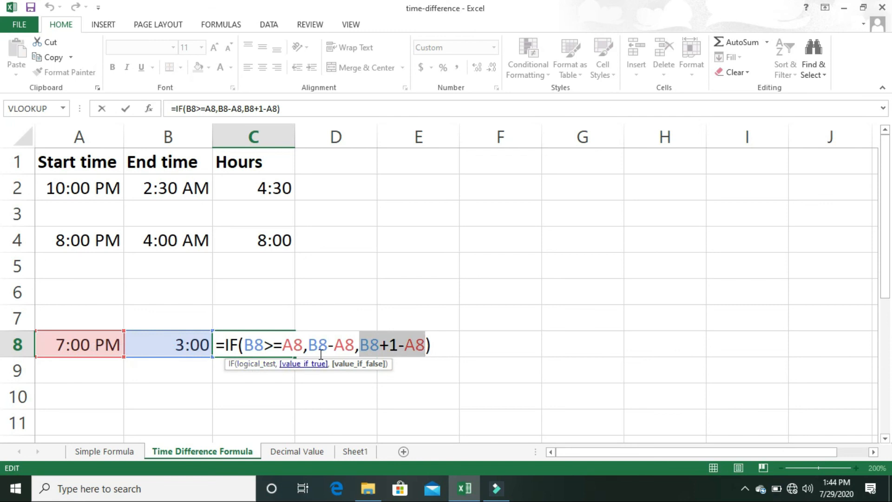
key("Return")
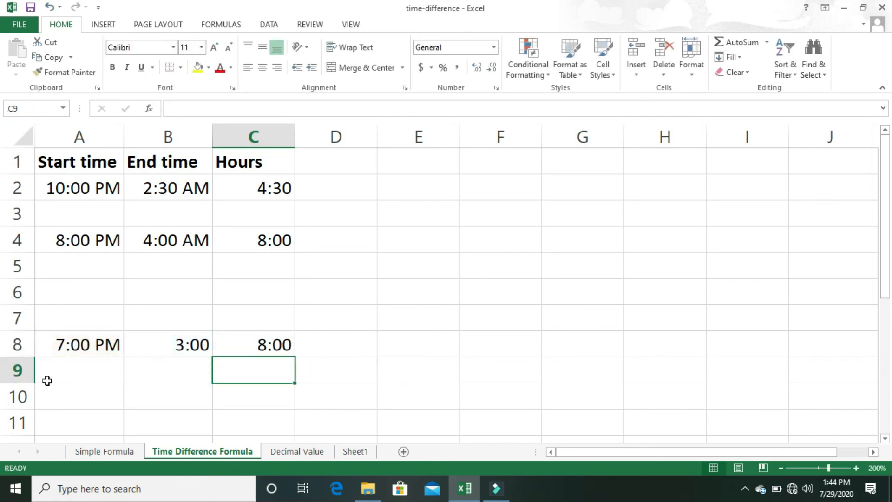